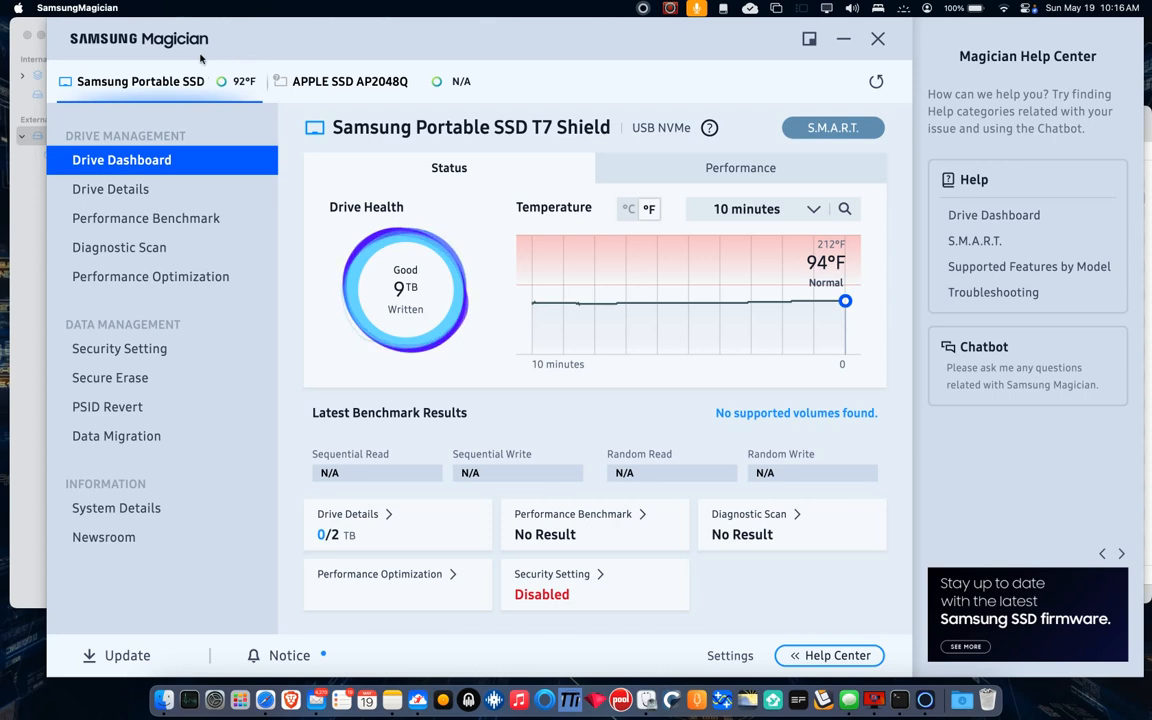
- View the details of Samsung PSSD T7 Shield Media in Disk Utility and return to Samsung Magician
left_click_drag(329, 44, 318, 45)
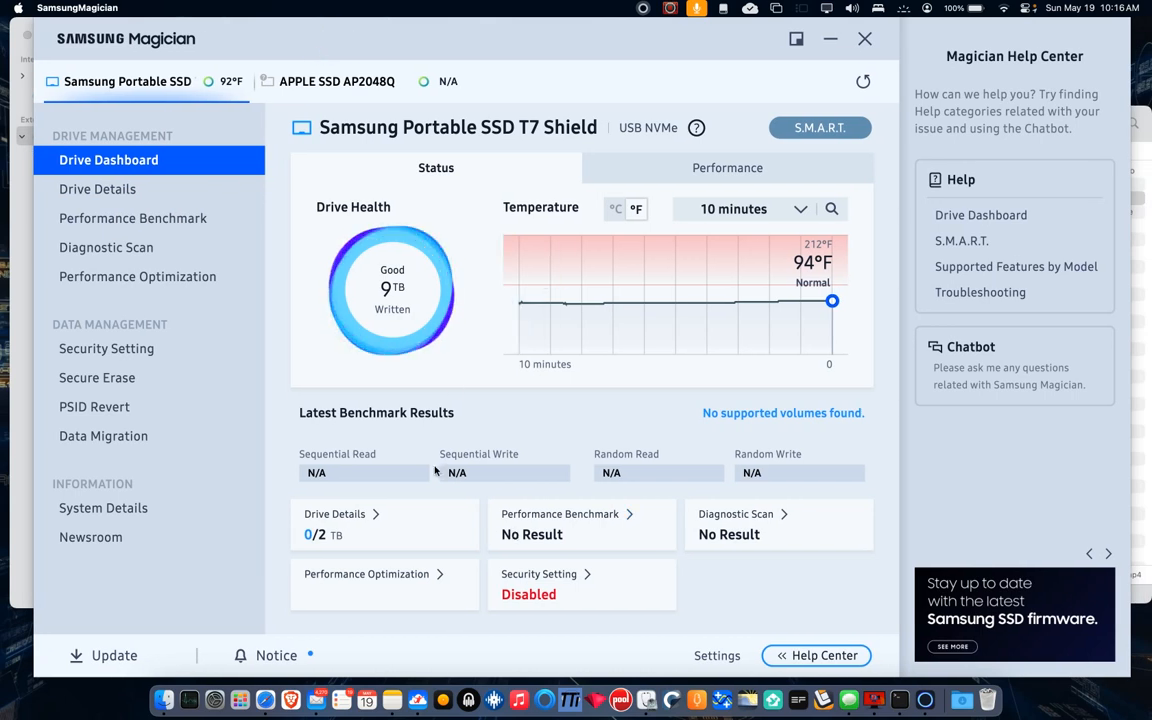
left_click(14, 268)
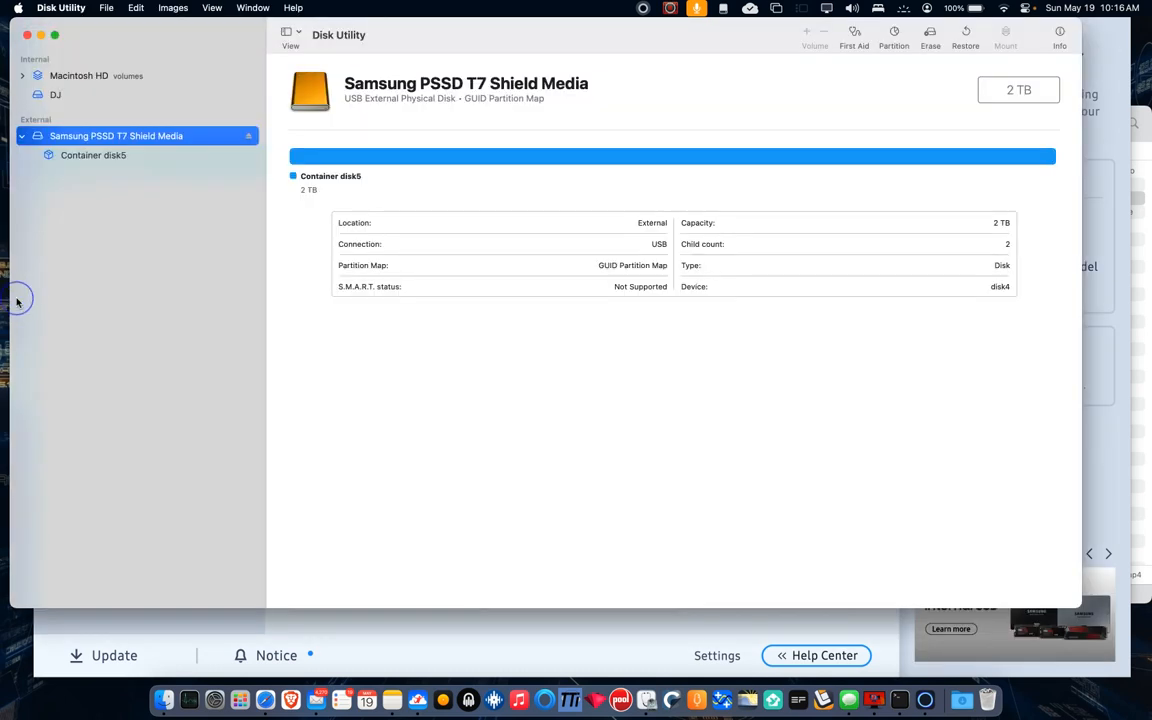
left_click_drag(165, 36, 234, 30)
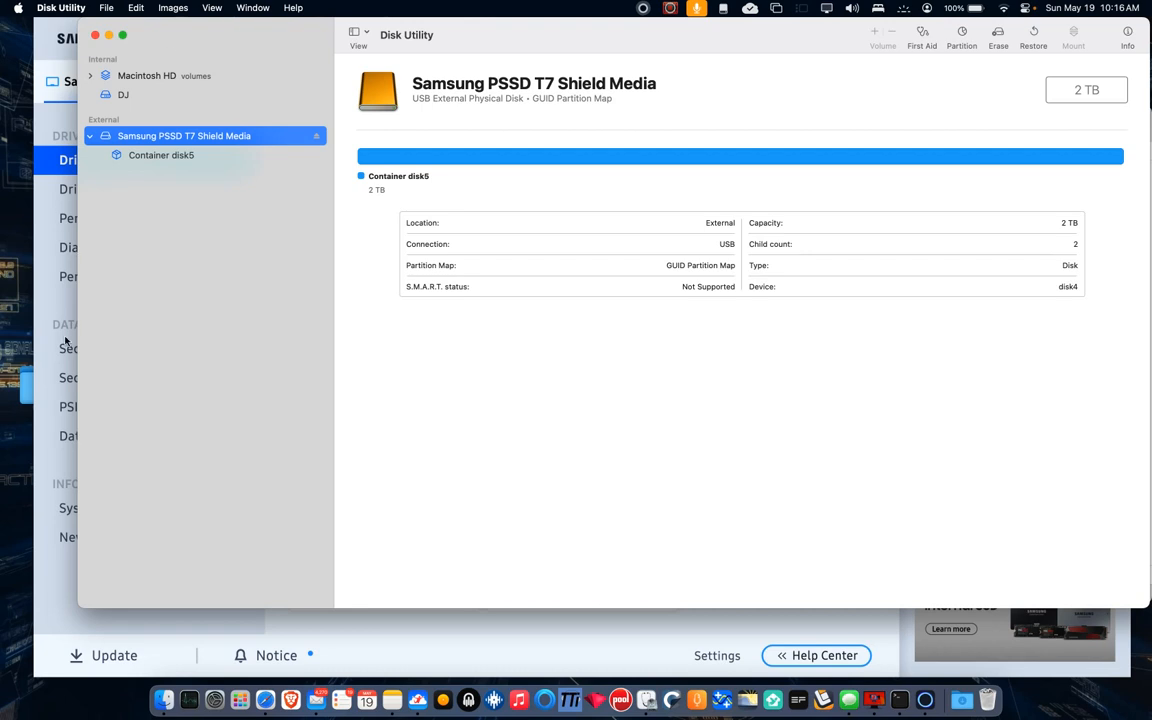
left_click(40, 212)
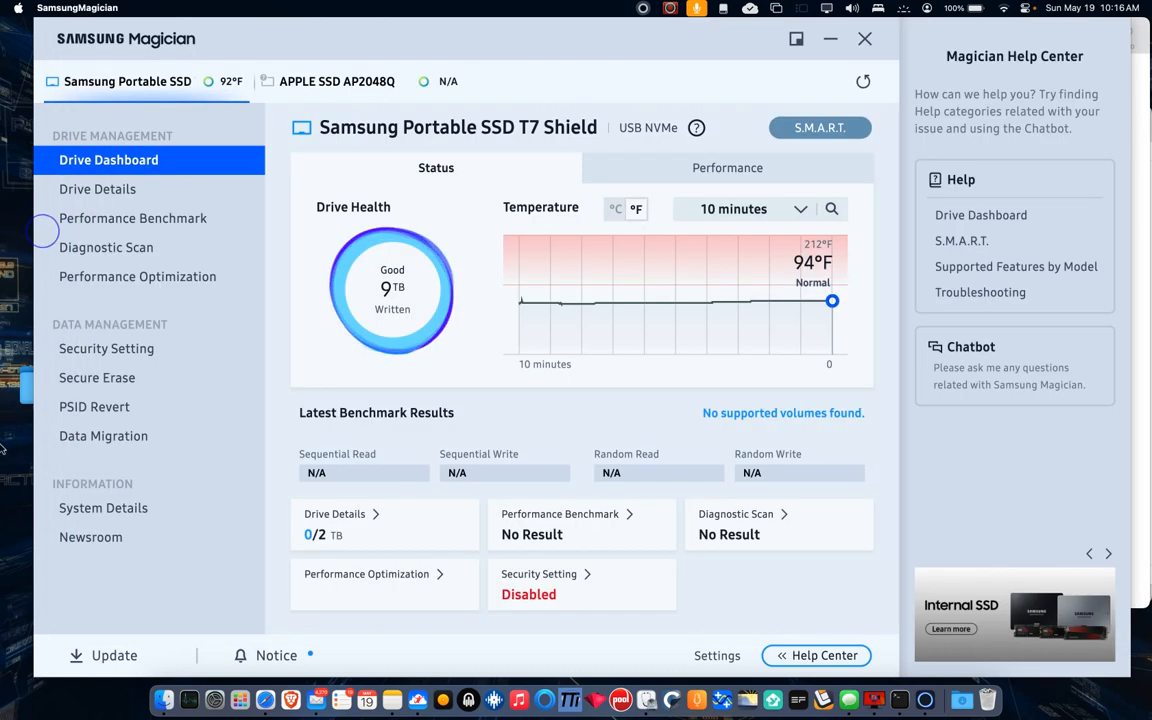
- Run Secure Erase on the Samsung Portable SSD T7 Shield and acknowledge its completion
left_click(136, 380)
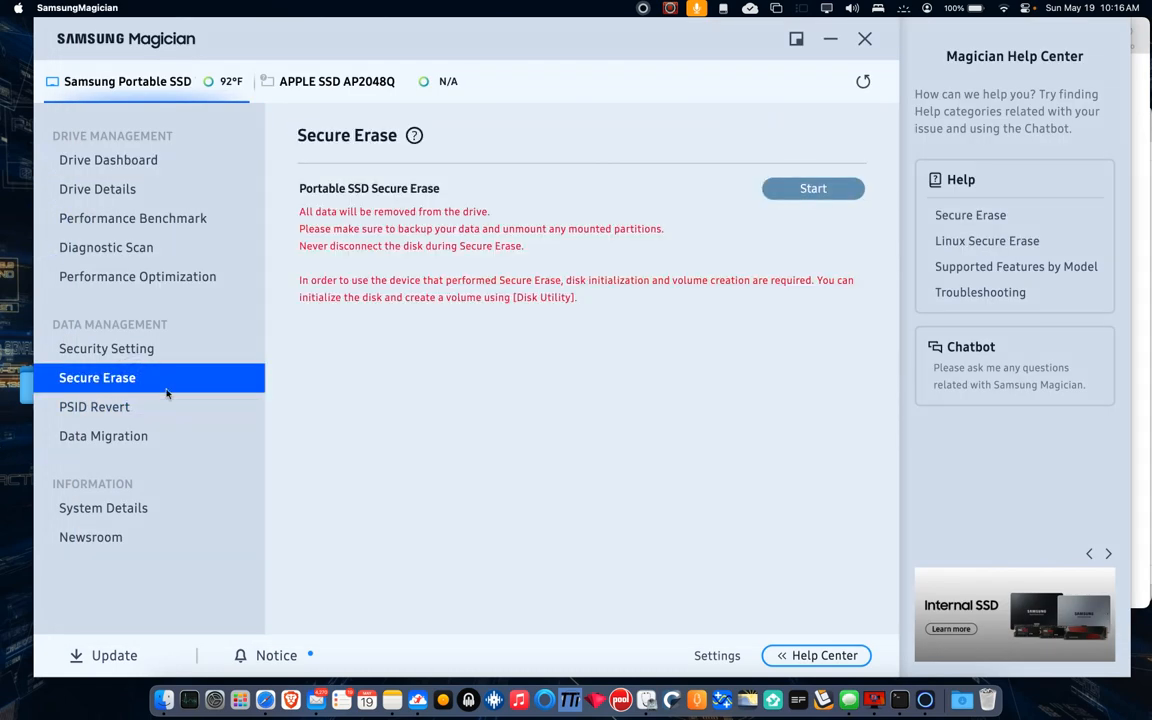
left_click(813, 188)
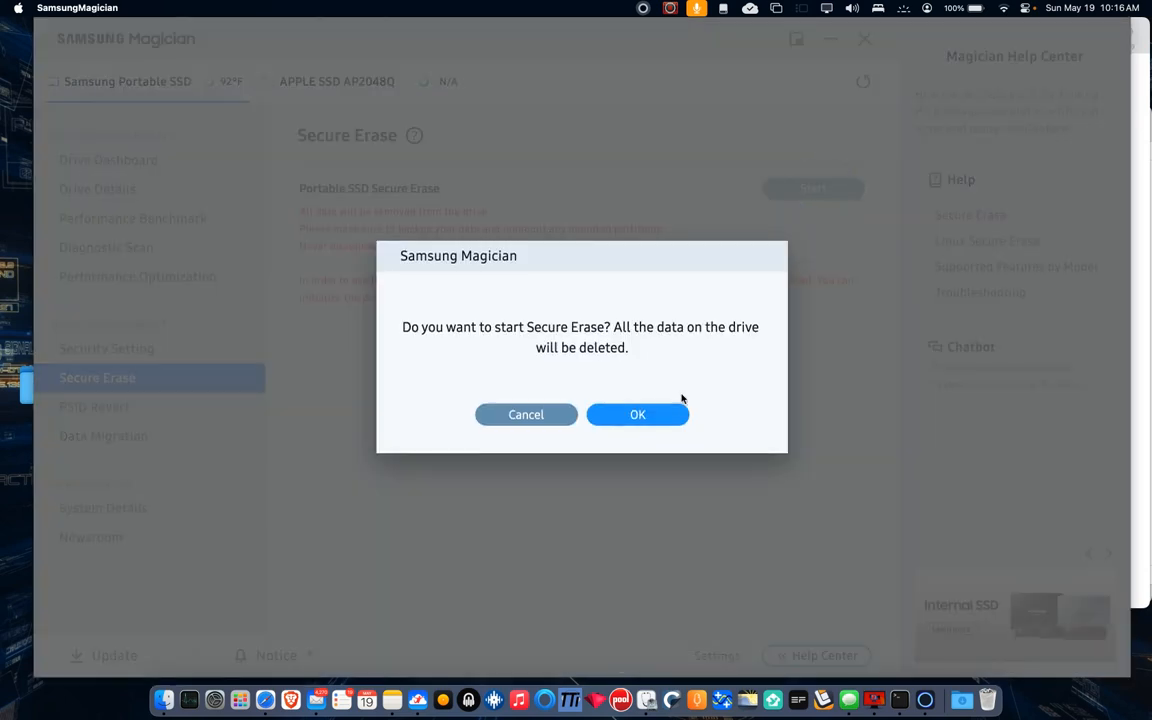
left_click(671, 418)
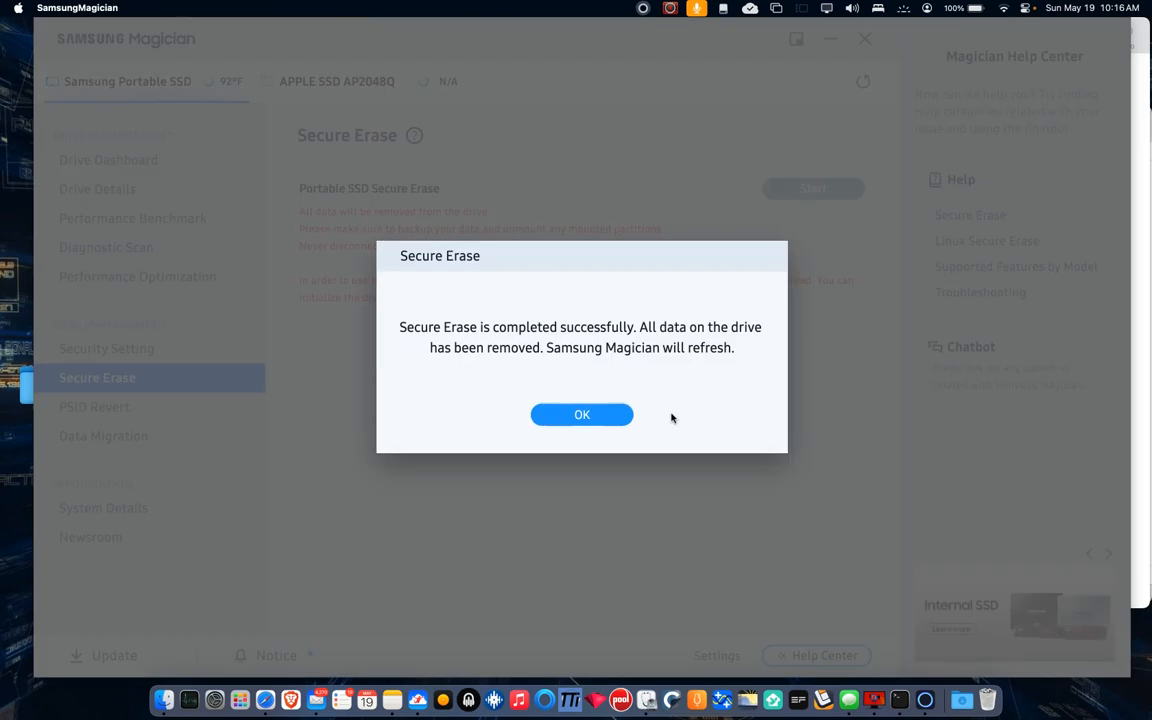
left_click(602, 414)
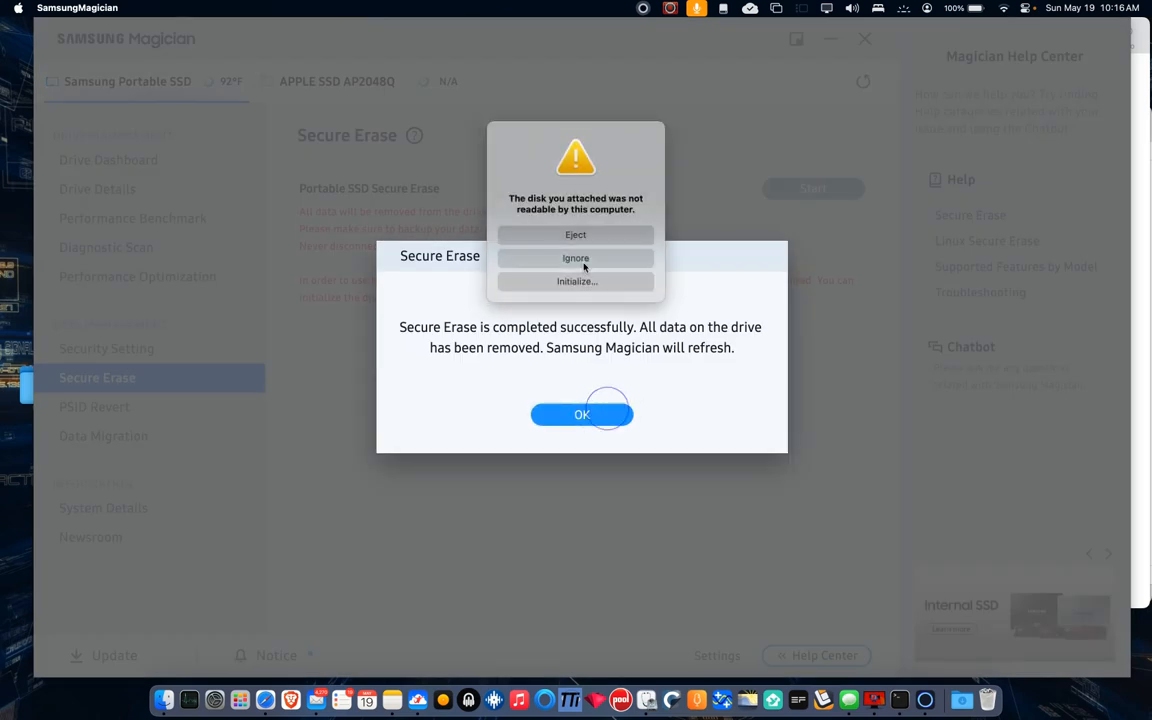
left_click(581, 414)
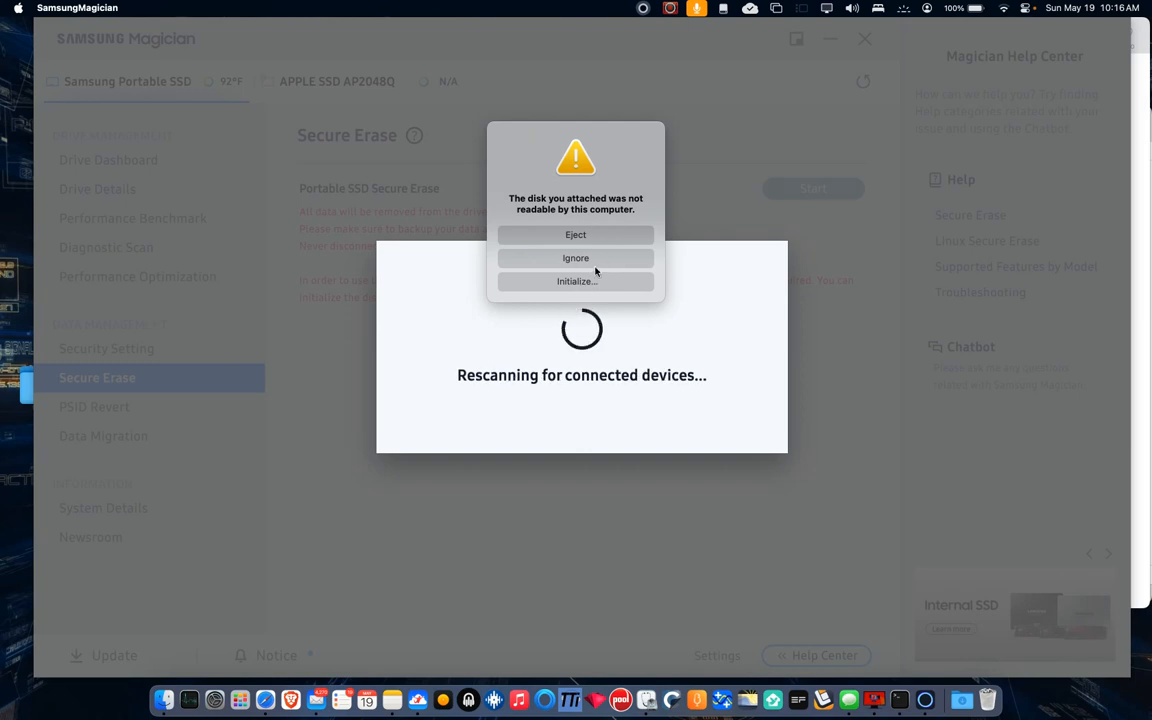
- Ignore the unreadable-disk alert and close Samsung Magician
left_click(594, 266)
left_click(858, 38)
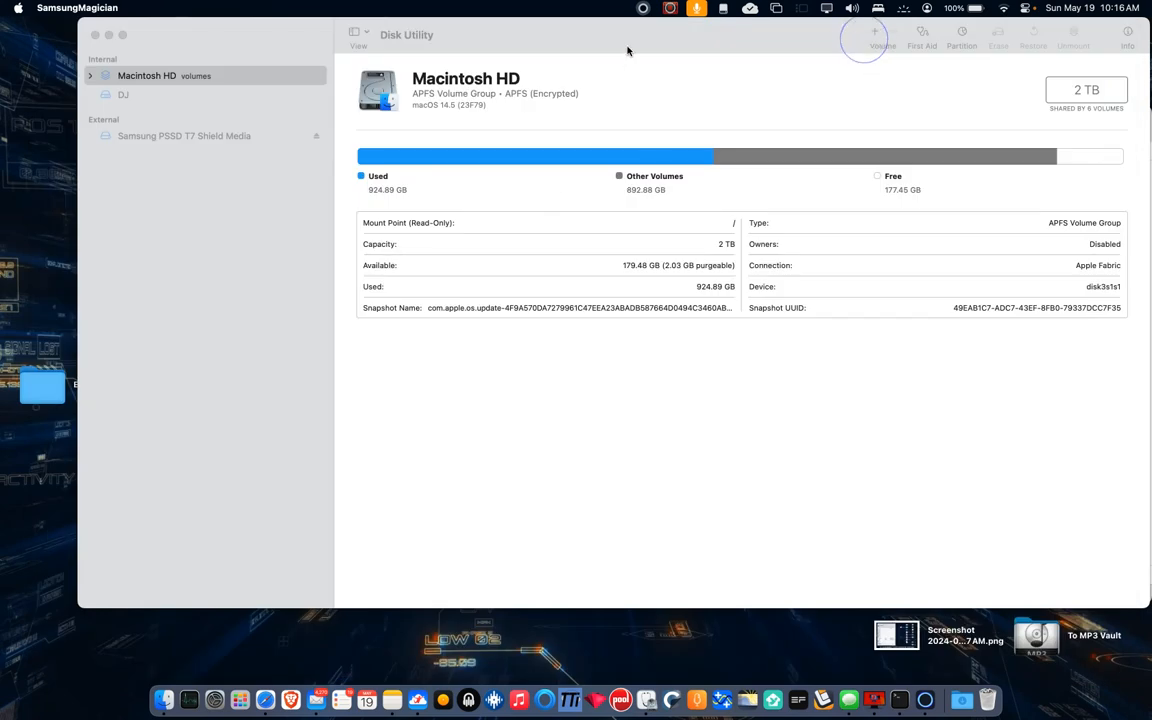
- In Disk Utility, erase Samsung PSSD T7 Shield Media as Mac OS Extended (Journaled) with the GUID Partition Map scheme
left_click(626, 46)
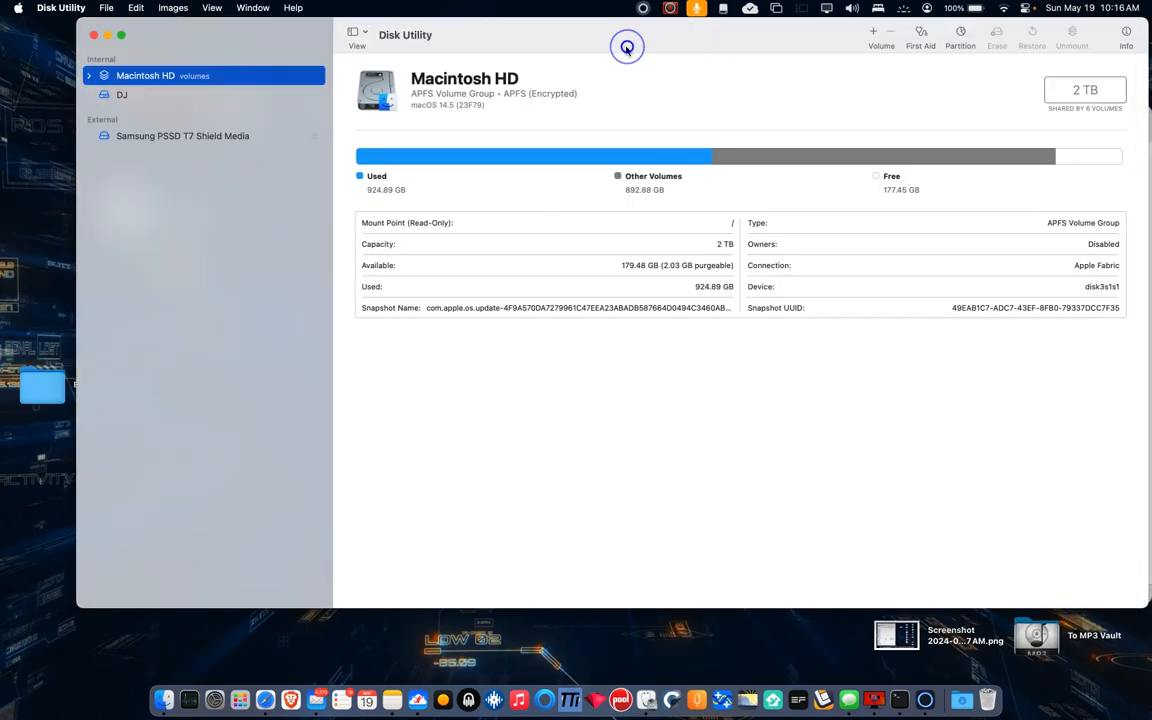
left_click(183, 135)
left_click_drag(302, 30, 270, 39)
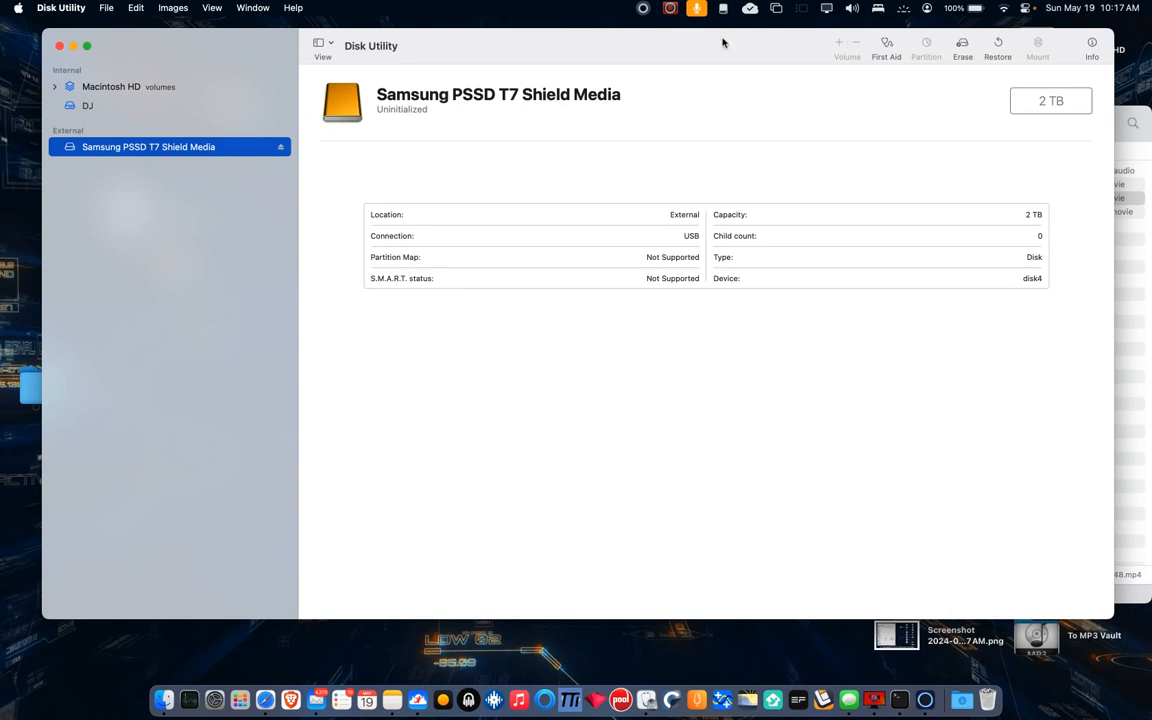
left_click(962, 45)
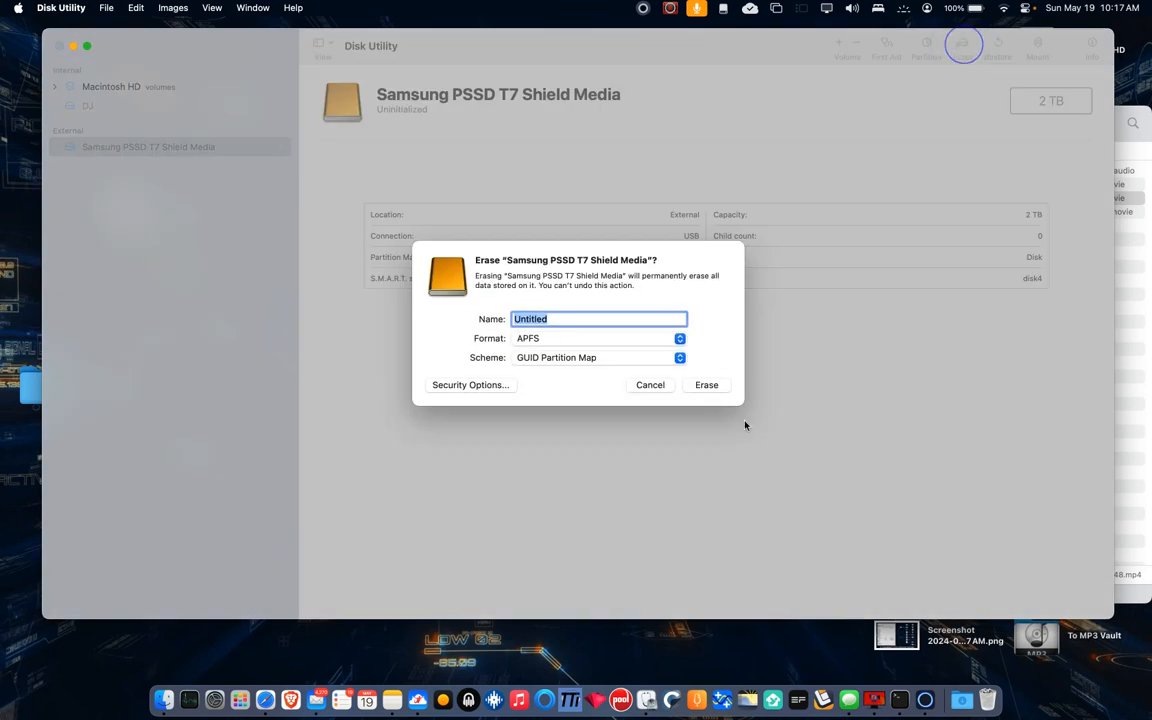
left_click(594, 357)
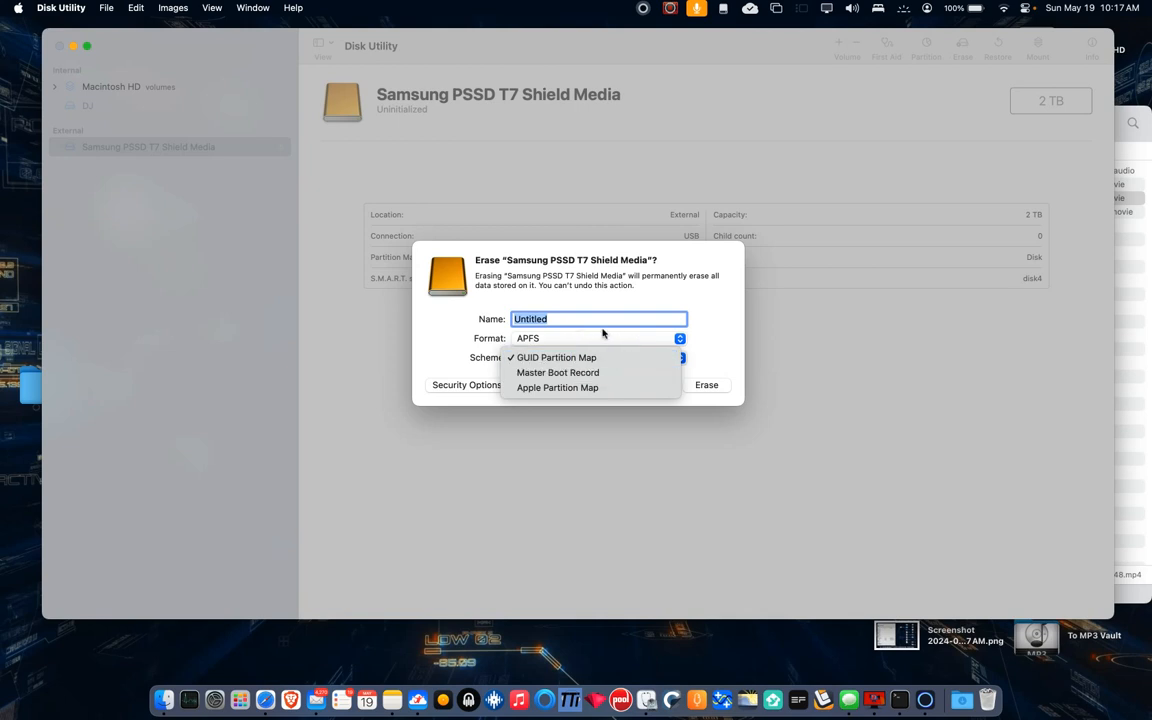
left_click(598, 342)
left_click(596, 337)
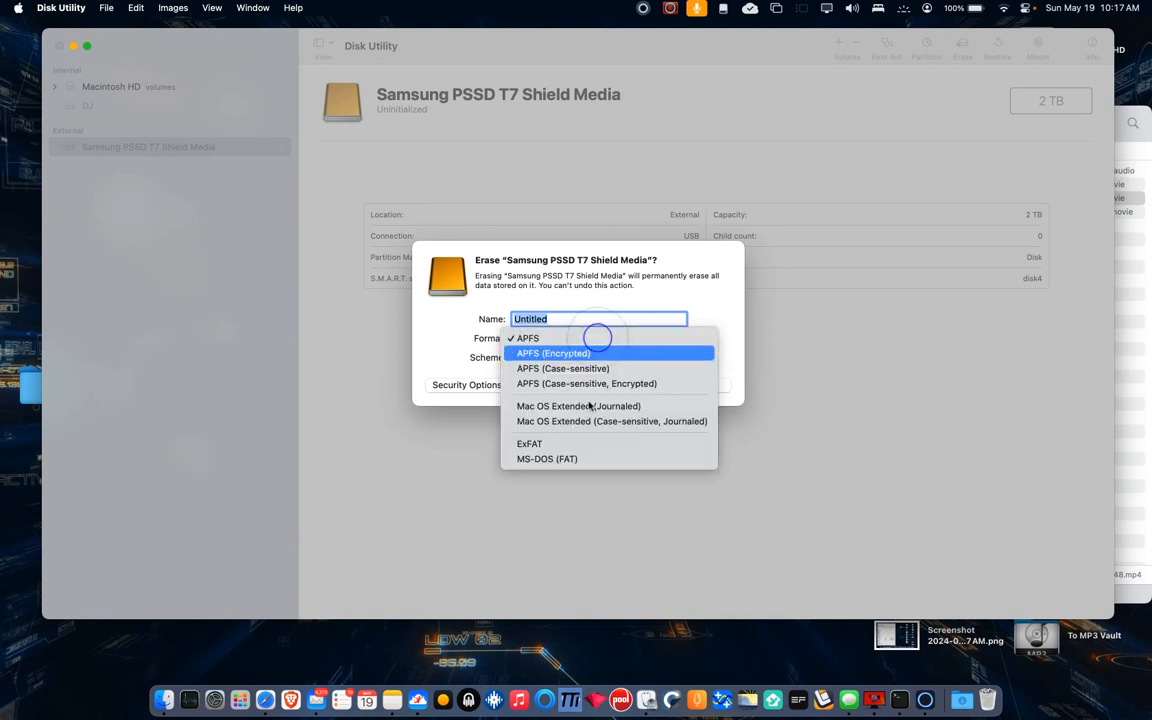
left_click(589, 406)
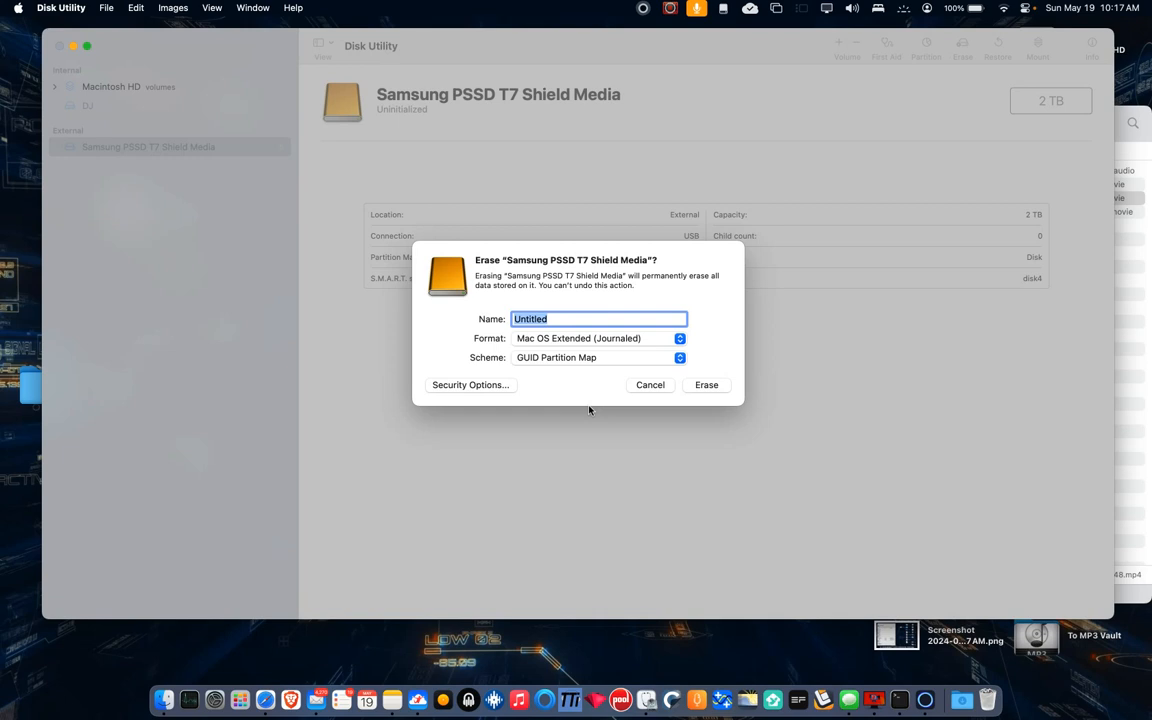
left_click(596, 340)
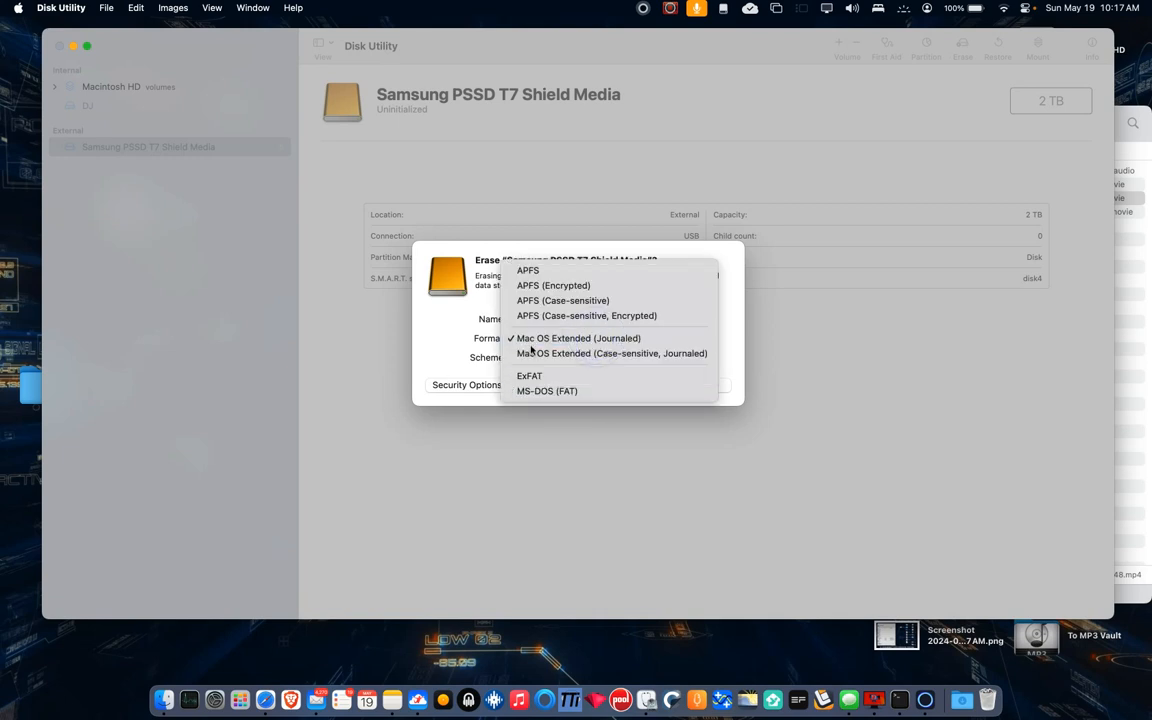
left_click(543, 338)
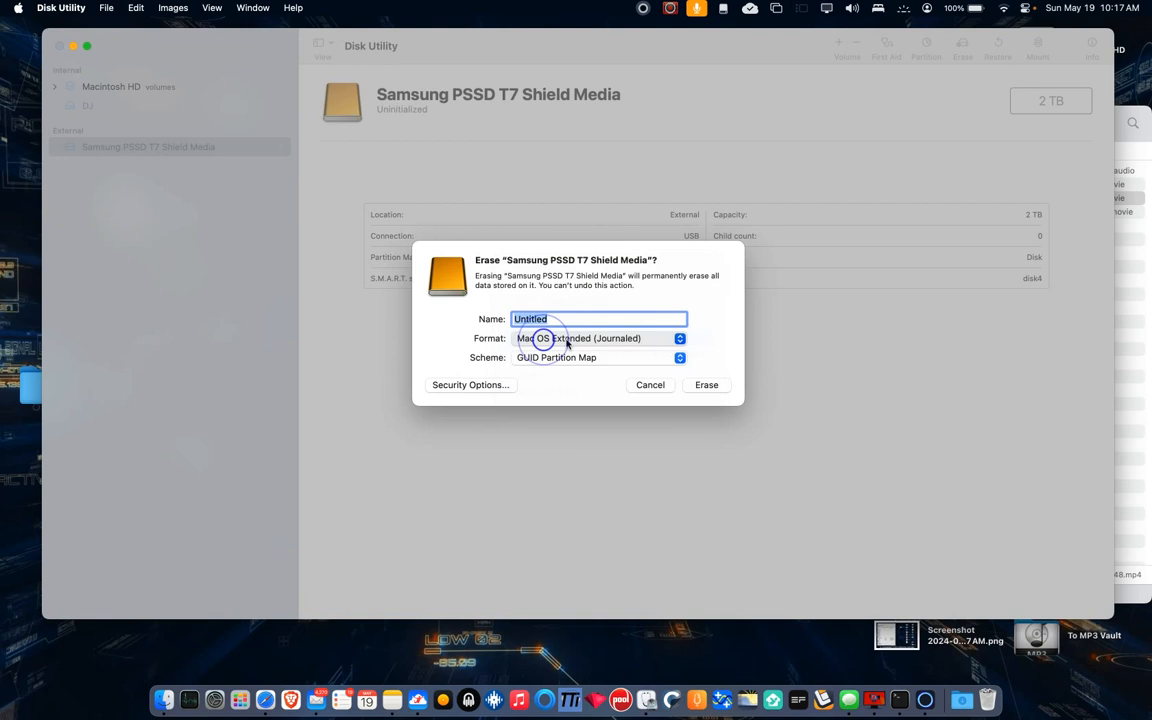
left_click(706, 388)
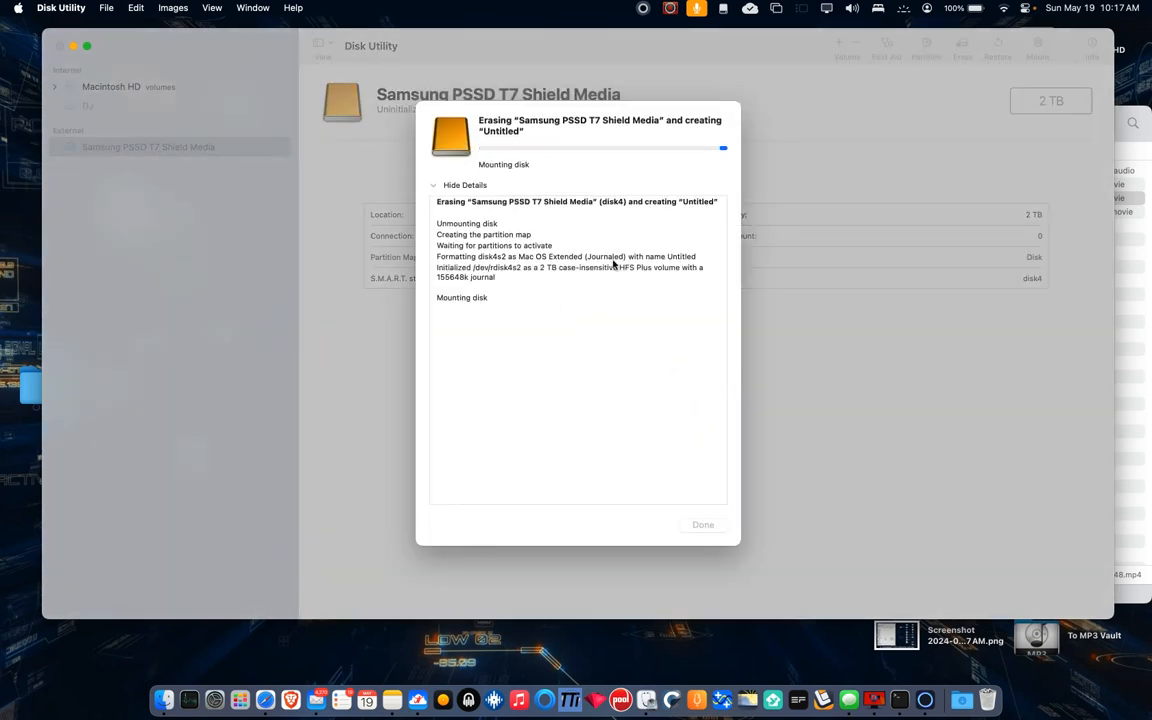
left_click(703, 524)
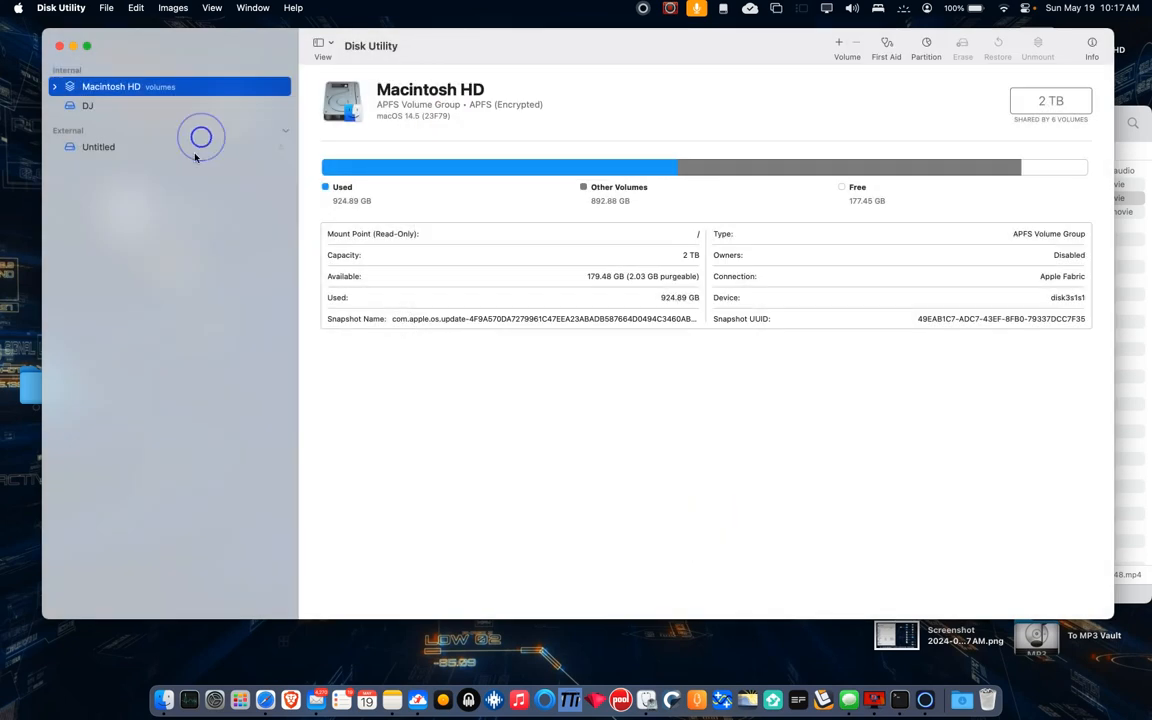
- Start partitioning the external Untitled volume and add three partitions, dividing the drive into four 500 GB parts
left_click(190, 146)
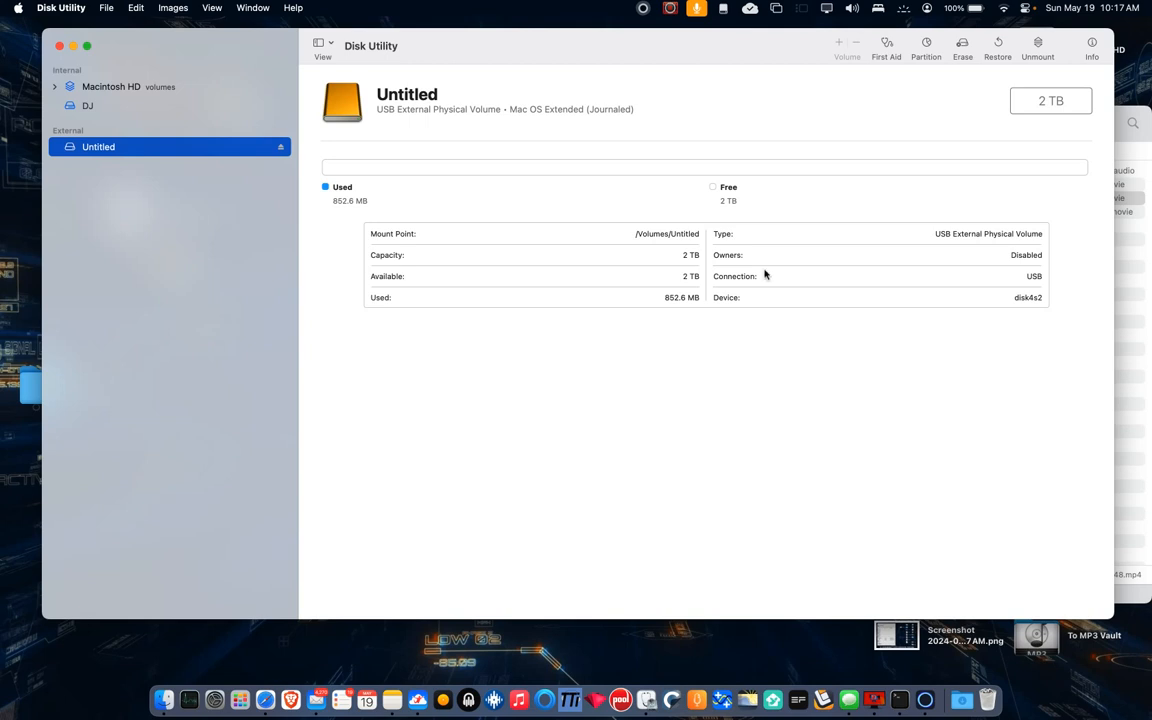
left_click(924, 47)
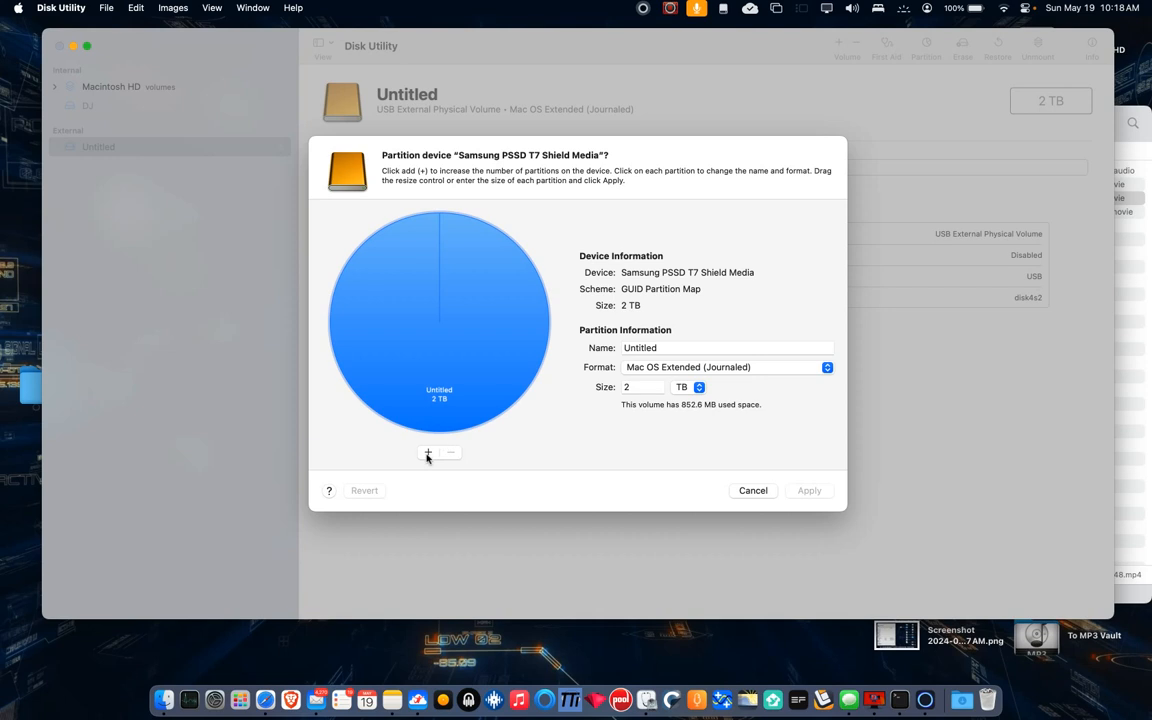
left_click(428, 452)
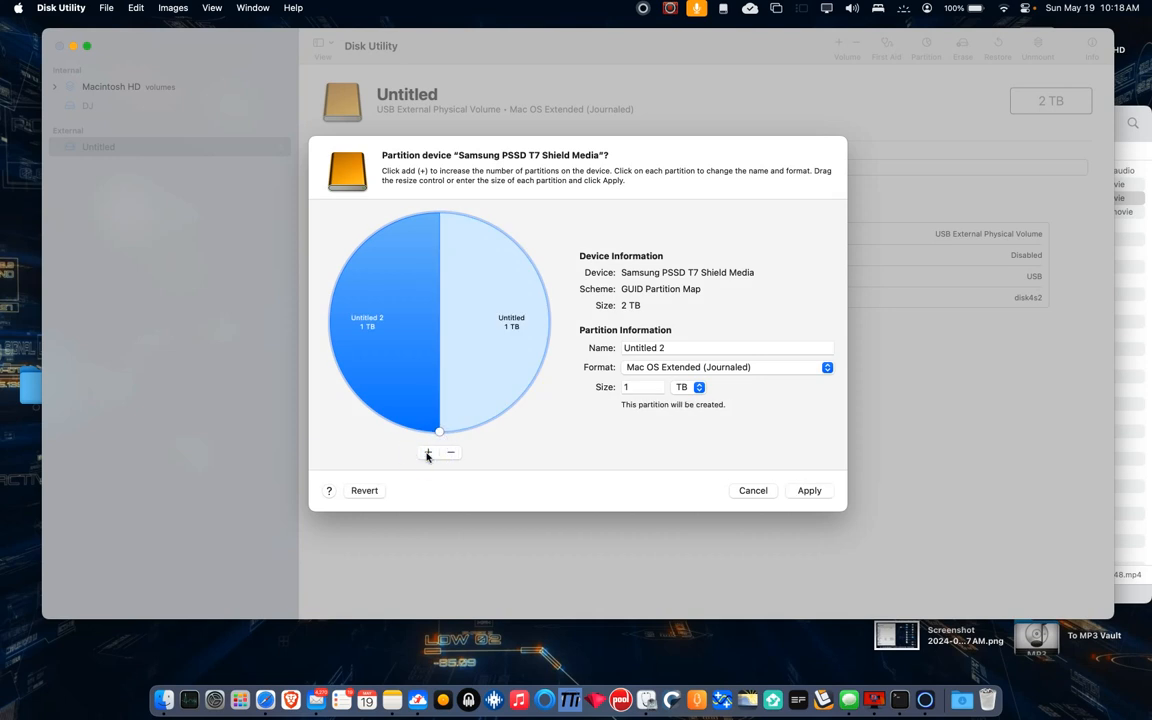
left_click(428, 452)
left_click(428, 452)
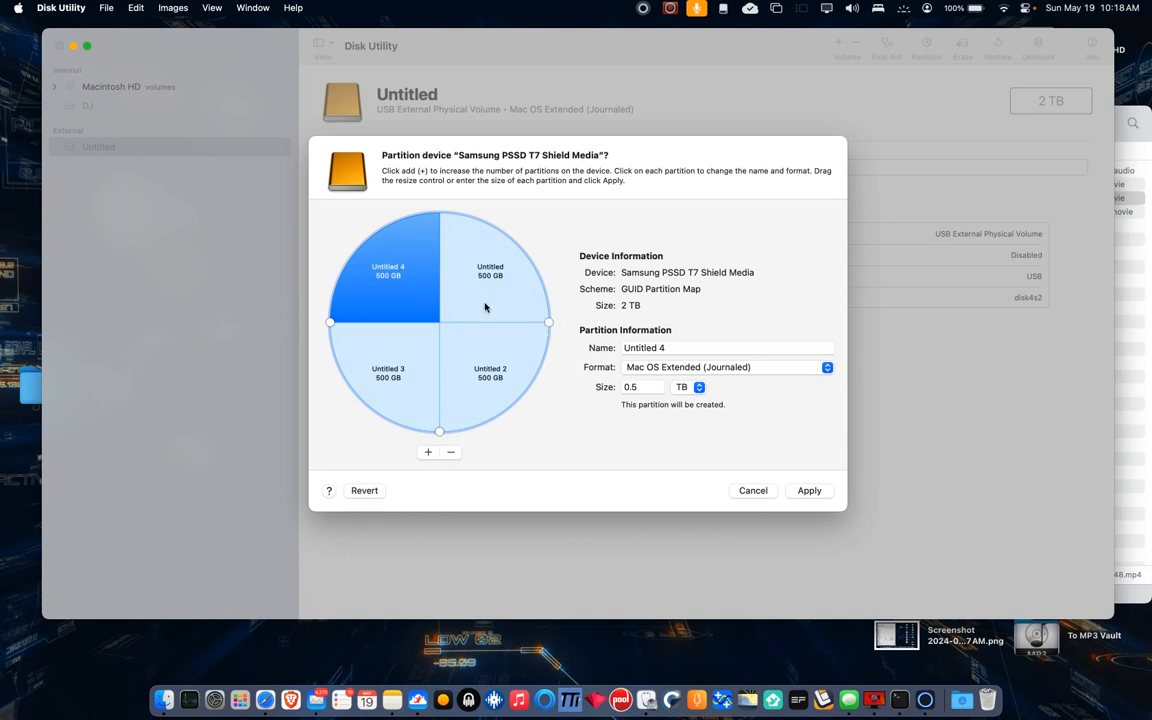
- Resize the partitions to about 600 GB for Untitled, 511 GB for Untitled 2 and 255 GB for Untitled 3
left_click(548, 322)
left_click_drag(548, 322, 548, 362)
left_click_drag(548, 360, 548, 360)
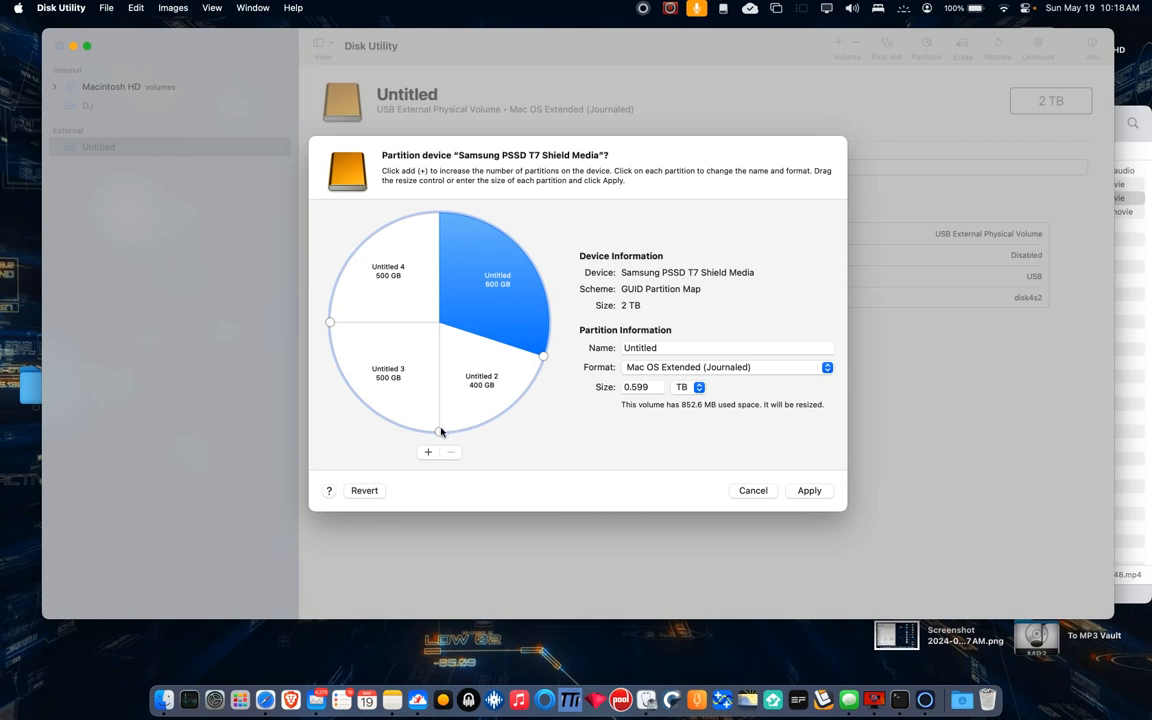
left_click_drag(441, 432, 404, 429)
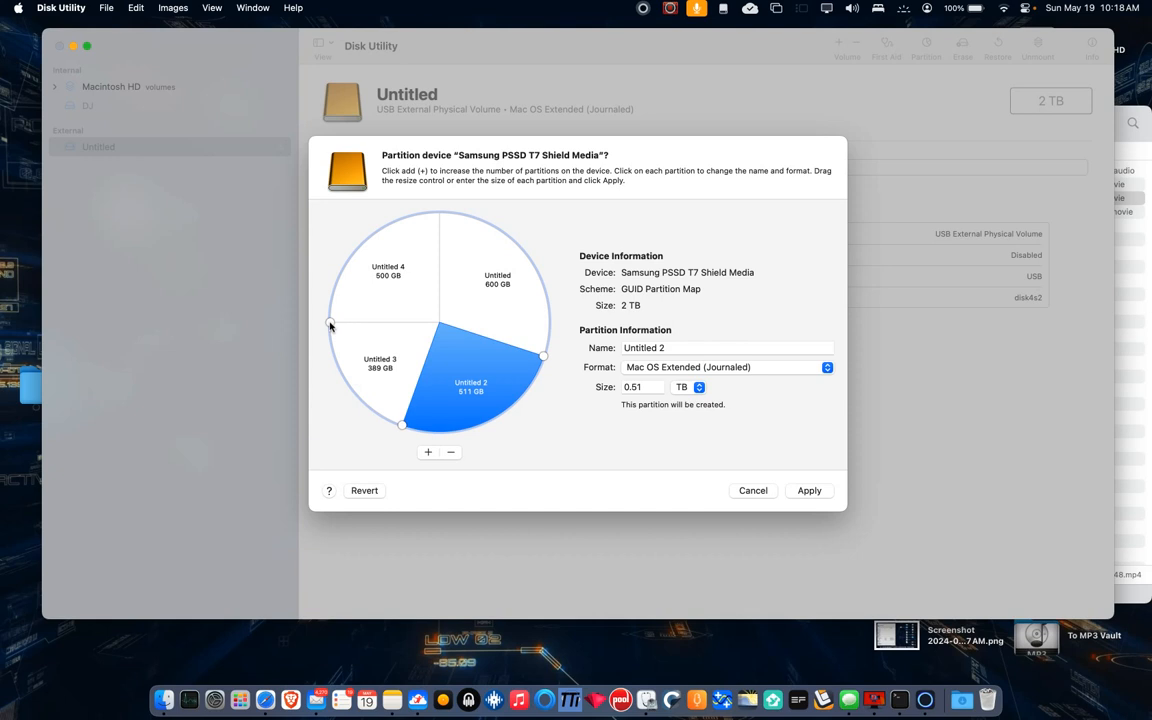
left_click_drag(330, 324, 339, 369)
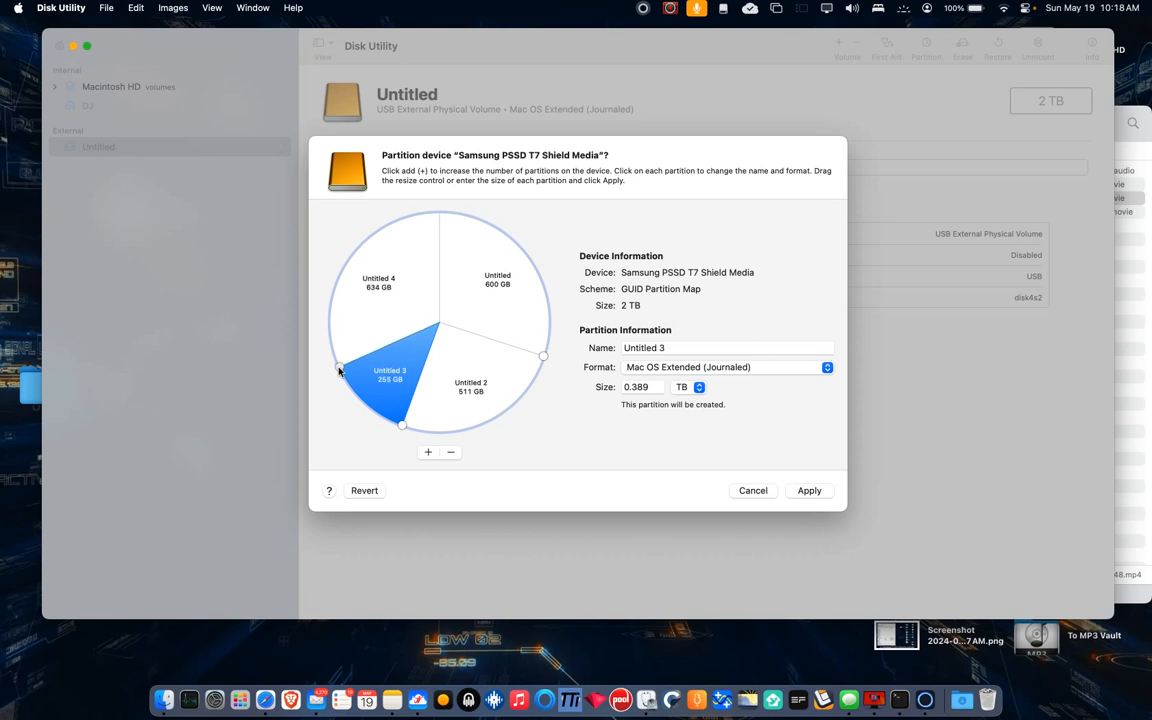
left_click_drag(339, 370, 339, 370)
- Split Untitled 3 to add a fifth partition, enlarge the new one to about 256 GB, and select Untitled 4
left_click(427, 453)
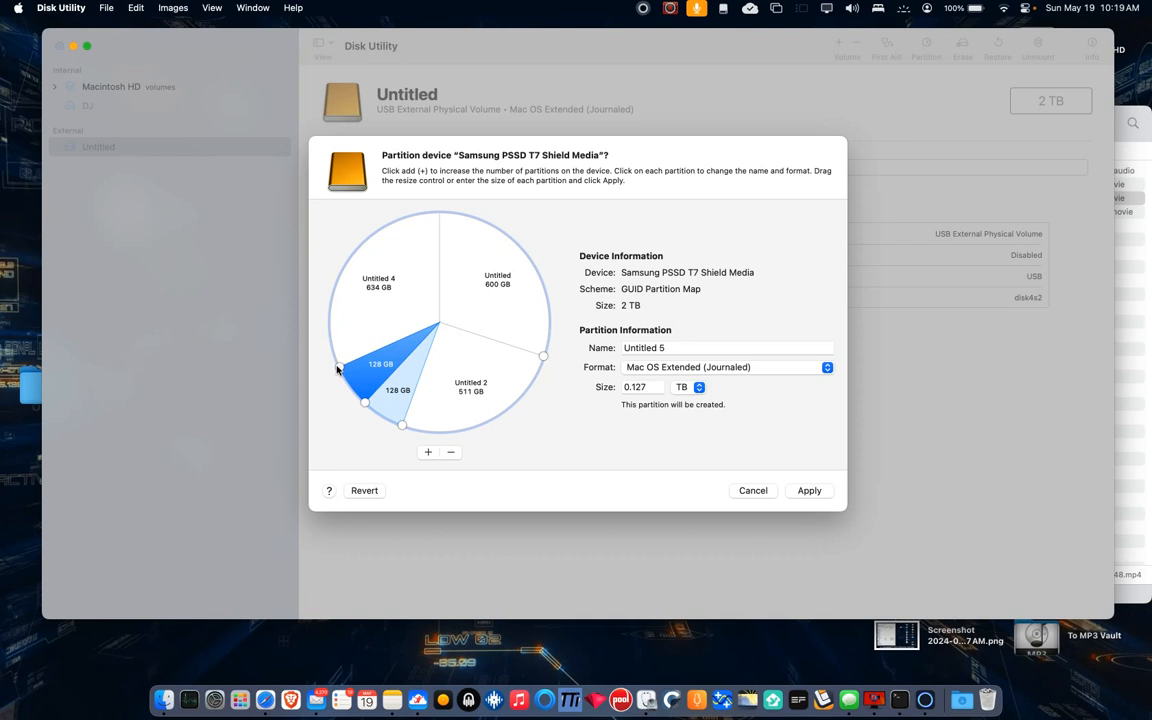
left_click_drag(338, 368, 327, 328)
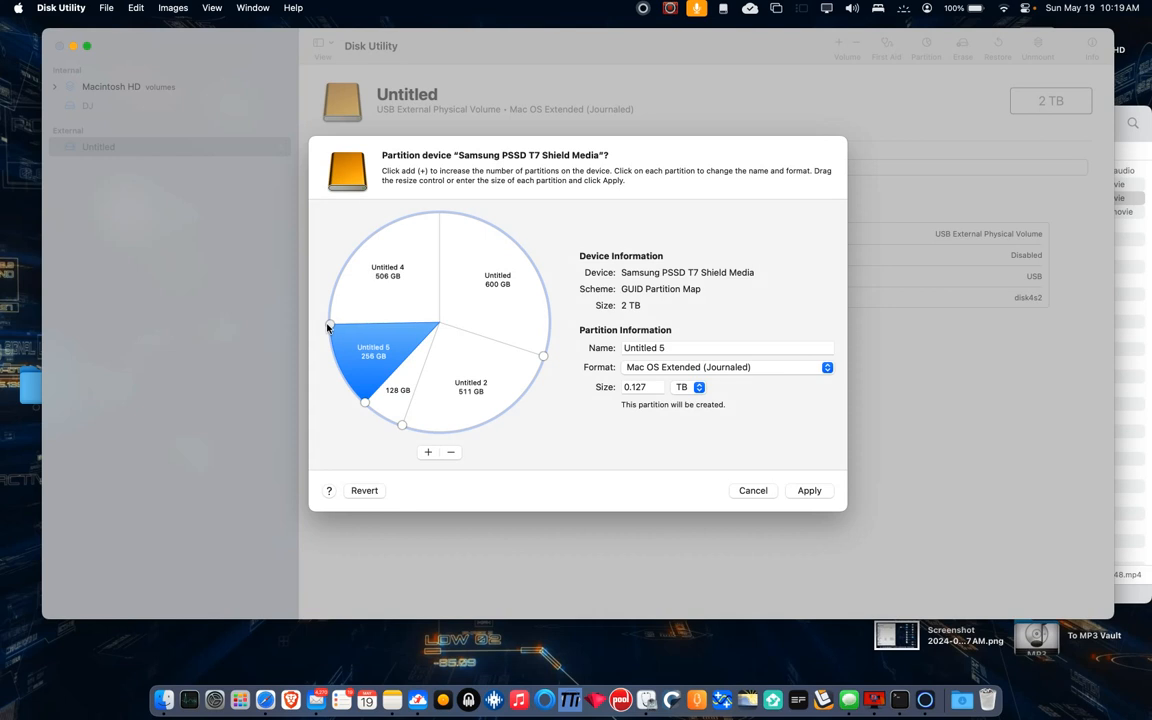
left_click_drag(328, 327, 329, 326)
left_click(370, 275)
left_click(384, 280)
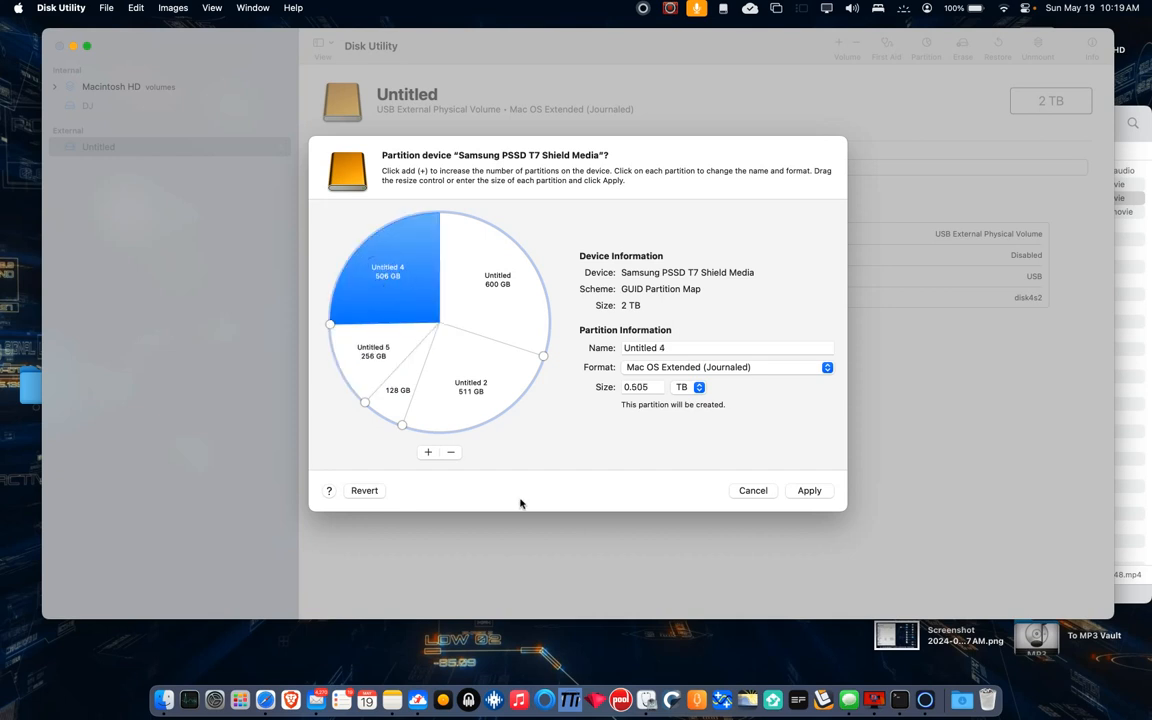
- Apply the five-partition layout to Samsung PSSD T7 Shield Media, review the progress log, and close the finished report
left_click(807, 491)
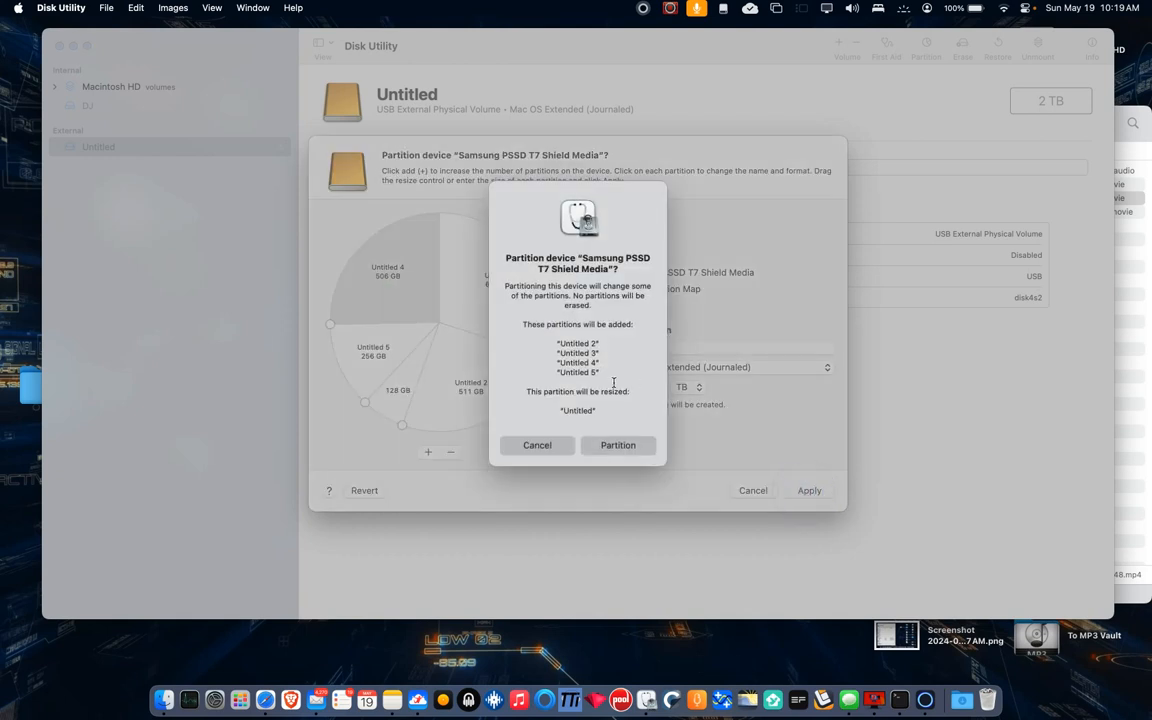
left_click(617, 443)
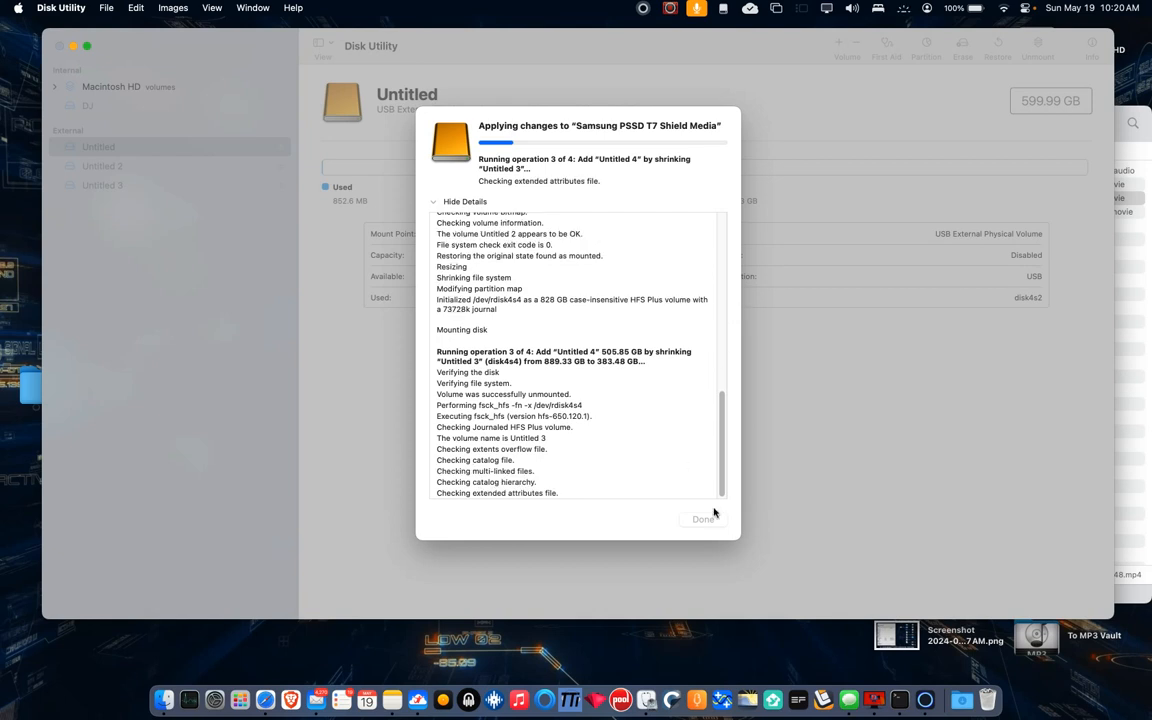
scroll(716, 390, "up", 2)
scroll(716, 390, "up", 10)
scroll(716, 390, "up", 8)
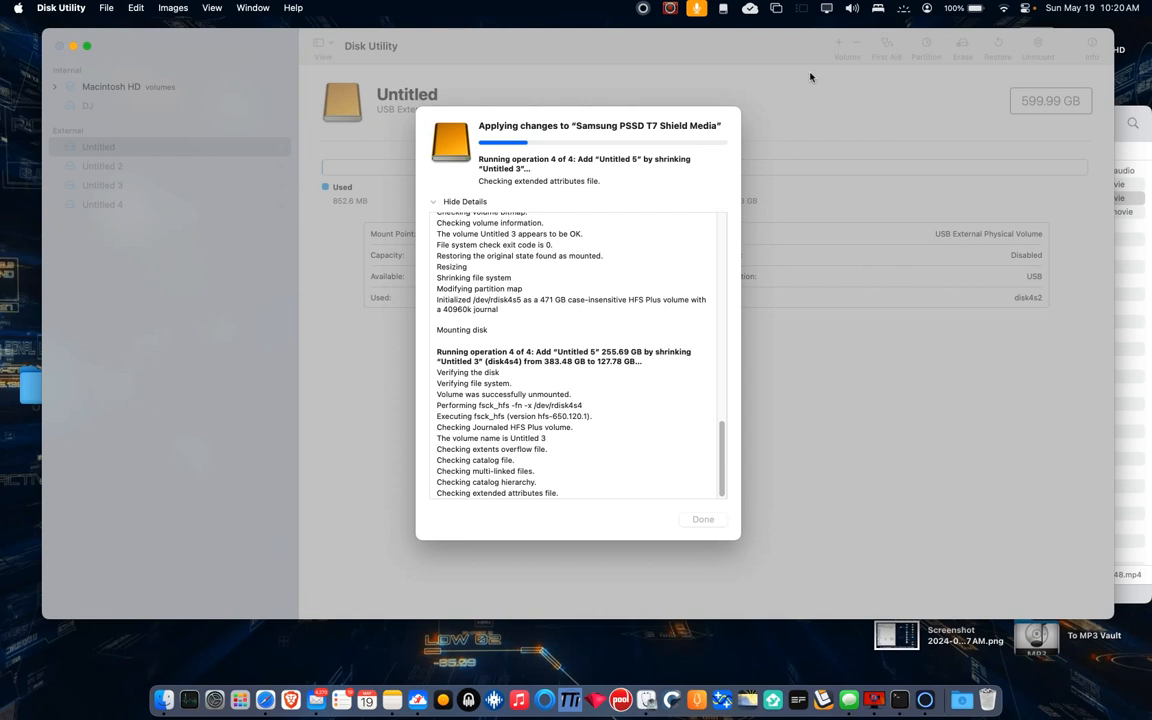
scroll(681, 288, "up", 10)
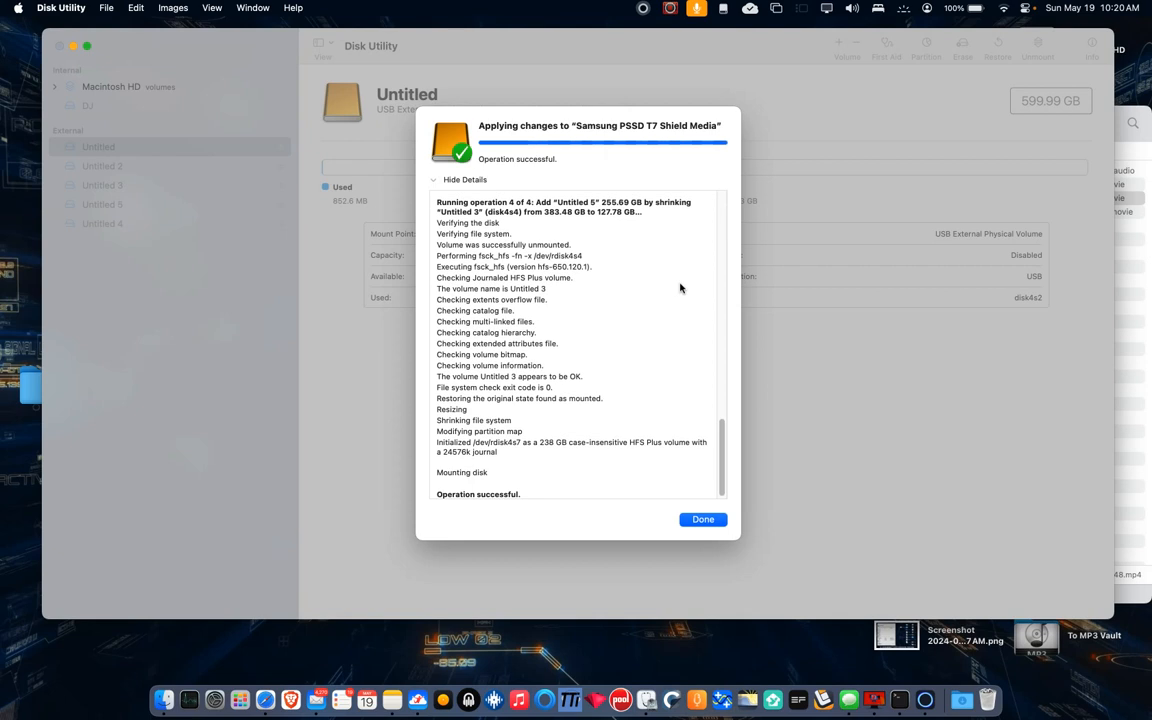
left_click(703, 519)
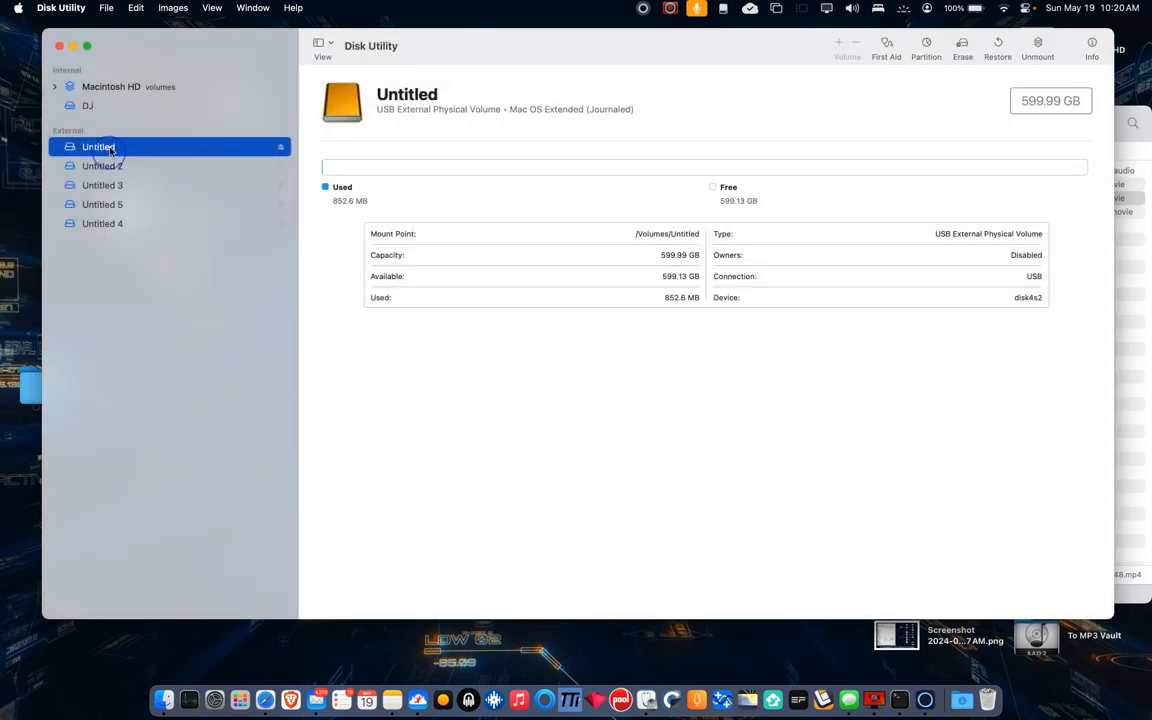
- Rename the external Untitled volume as Remix
right_click(105, 151)
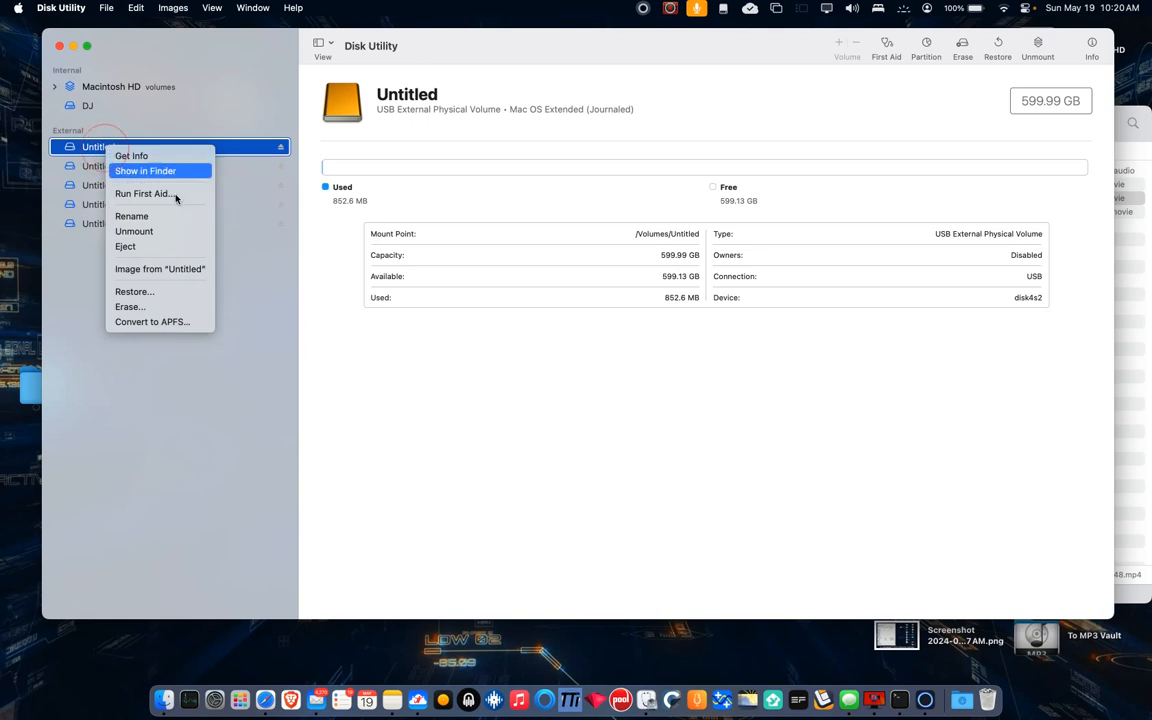
left_click(134, 216)
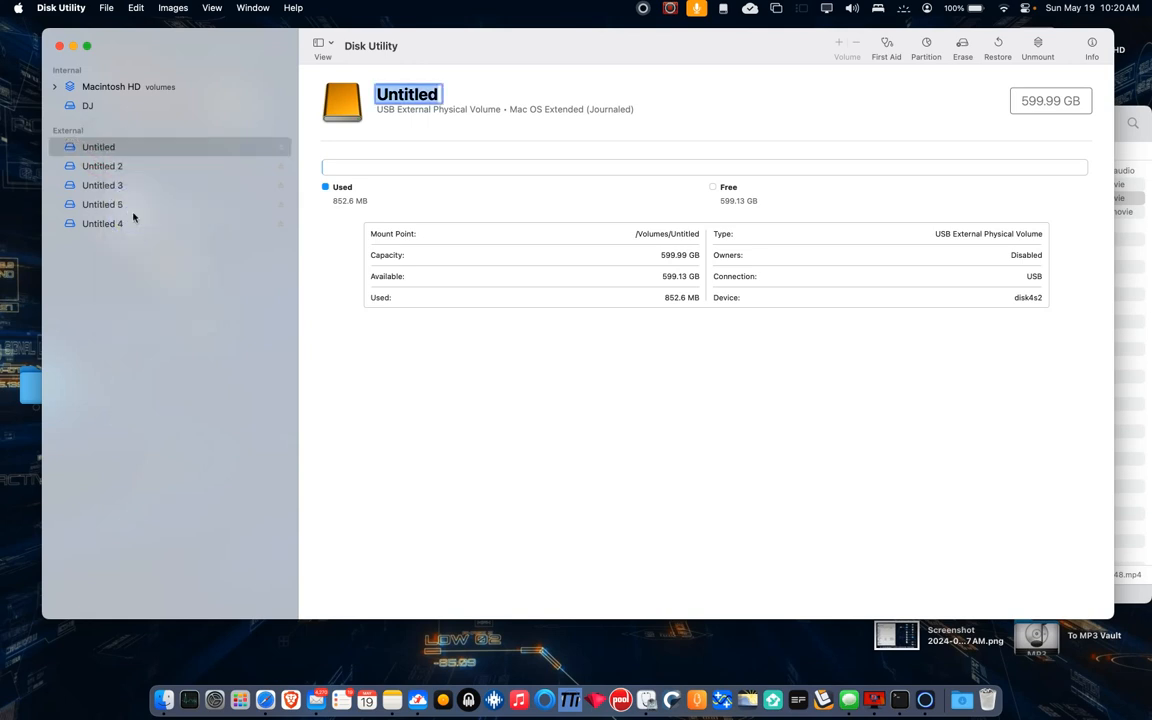
type("Remix")
key("Return")
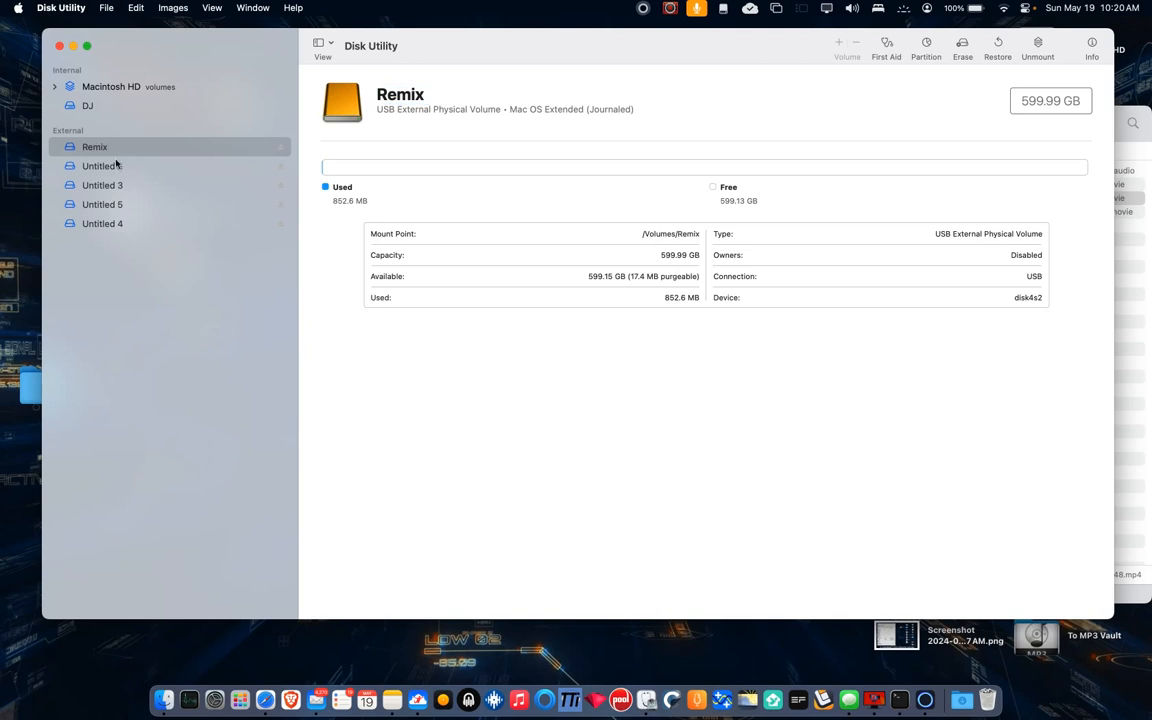
- Rename the Untitled 2 volume as Radio
left_click(120, 165)
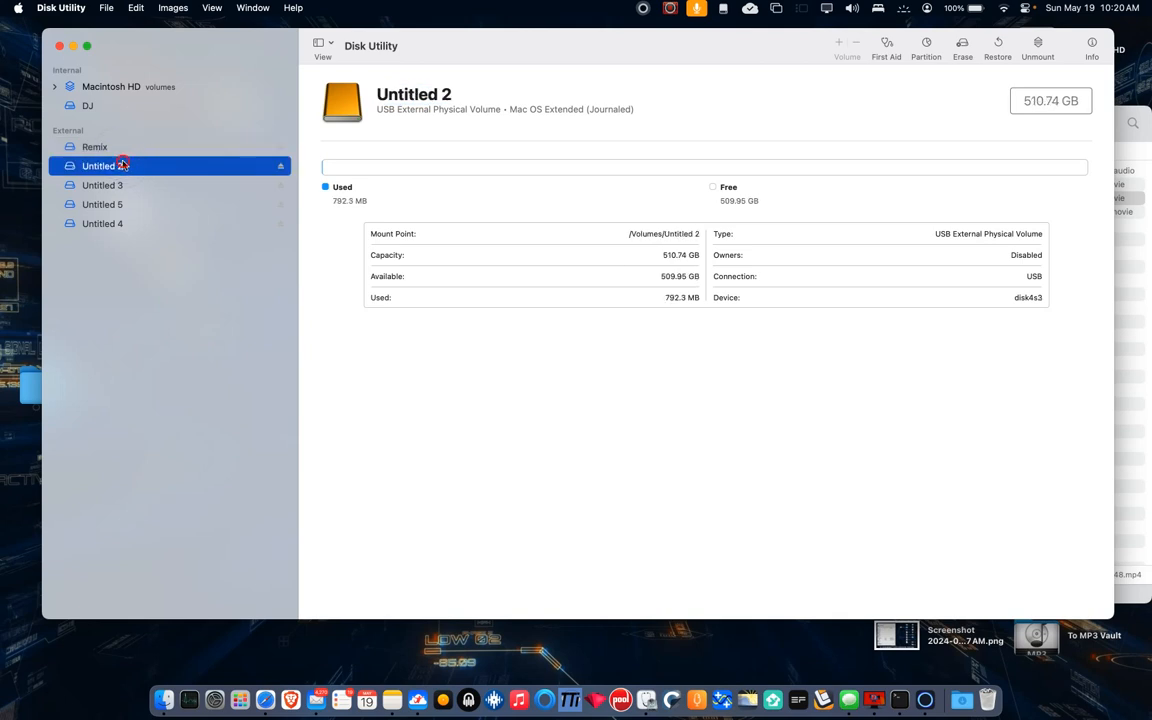
right_click(120, 165)
left_click(159, 229)
type("Radio")
key("Return")
- Rename the Untitled 3 volume as Wedding
left_click(105, 184)
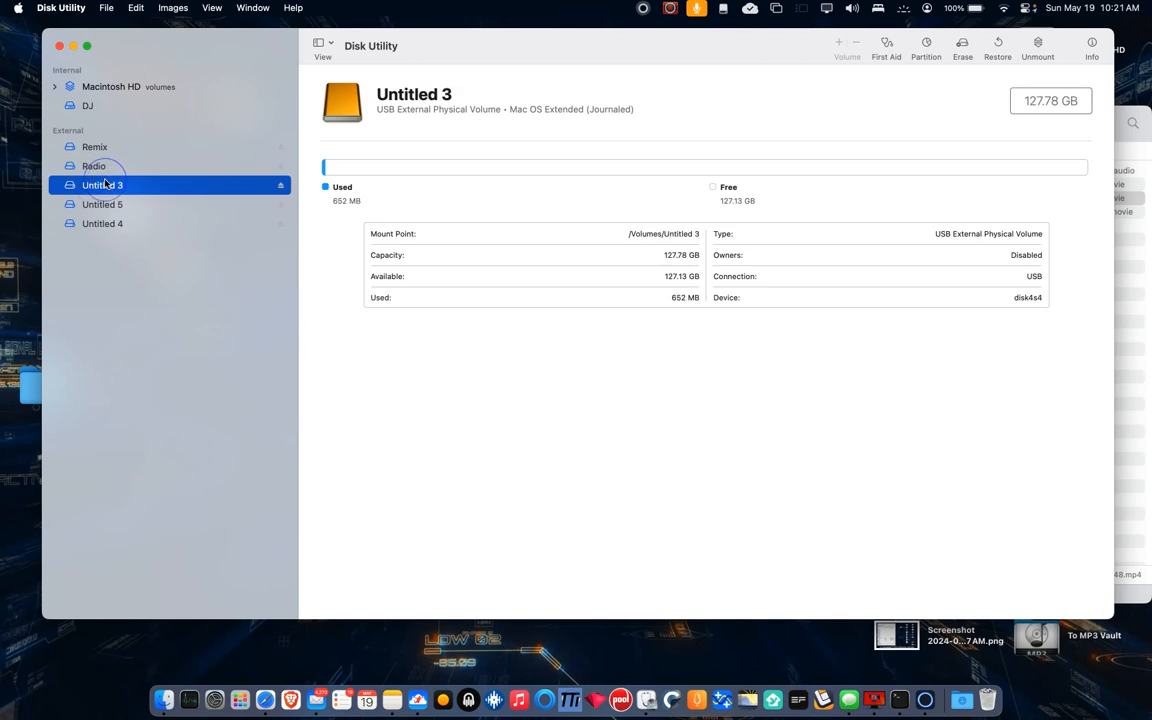
right_click(106, 182)
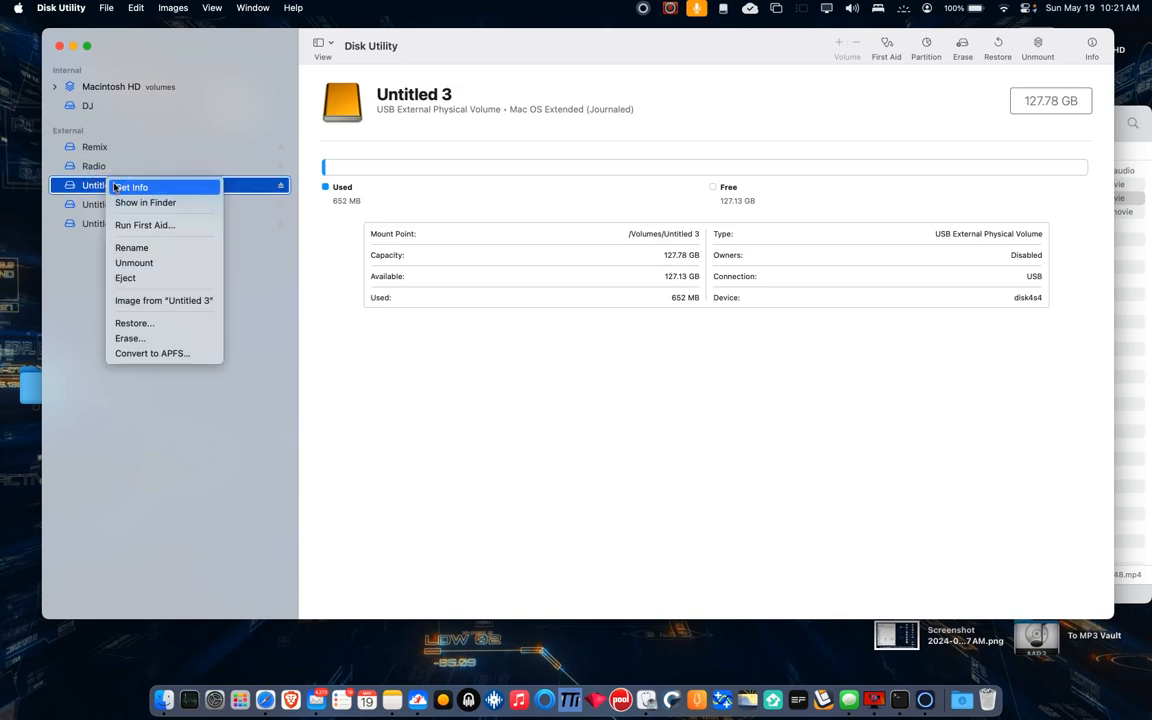
left_click(148, 246)
type("Wedding")
key("Return")
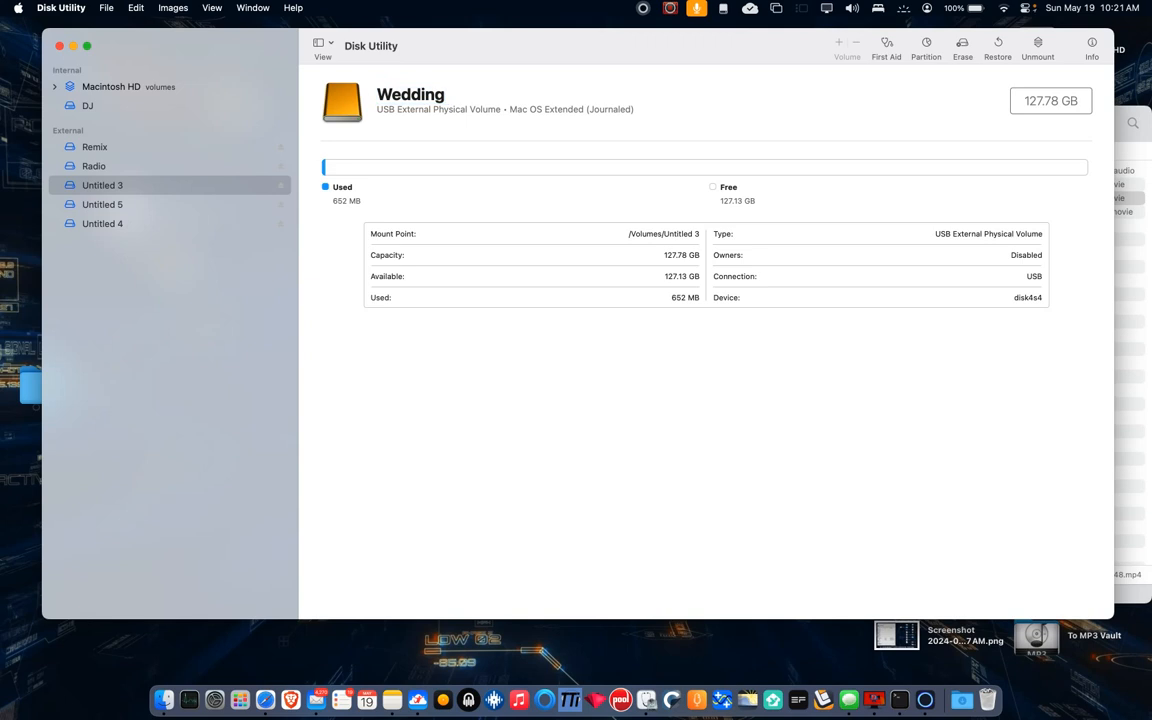
- Rename the Untitled 5 volume as Country
left_click(103, 205)
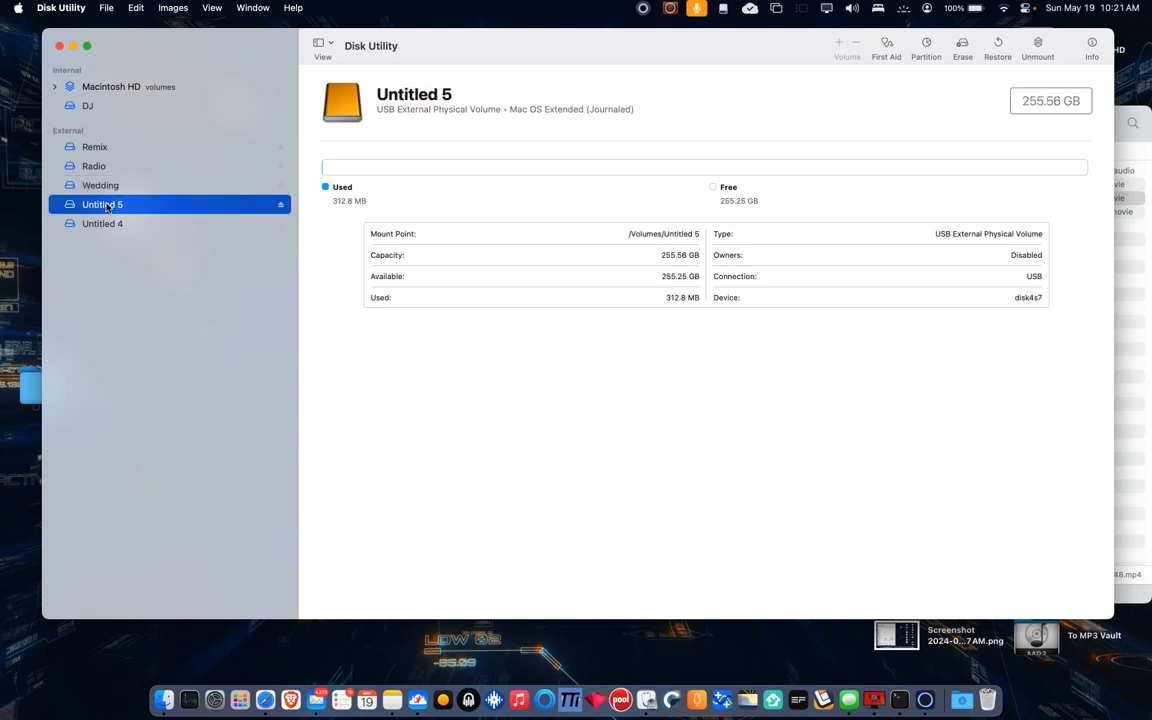
right_click(106, 207)
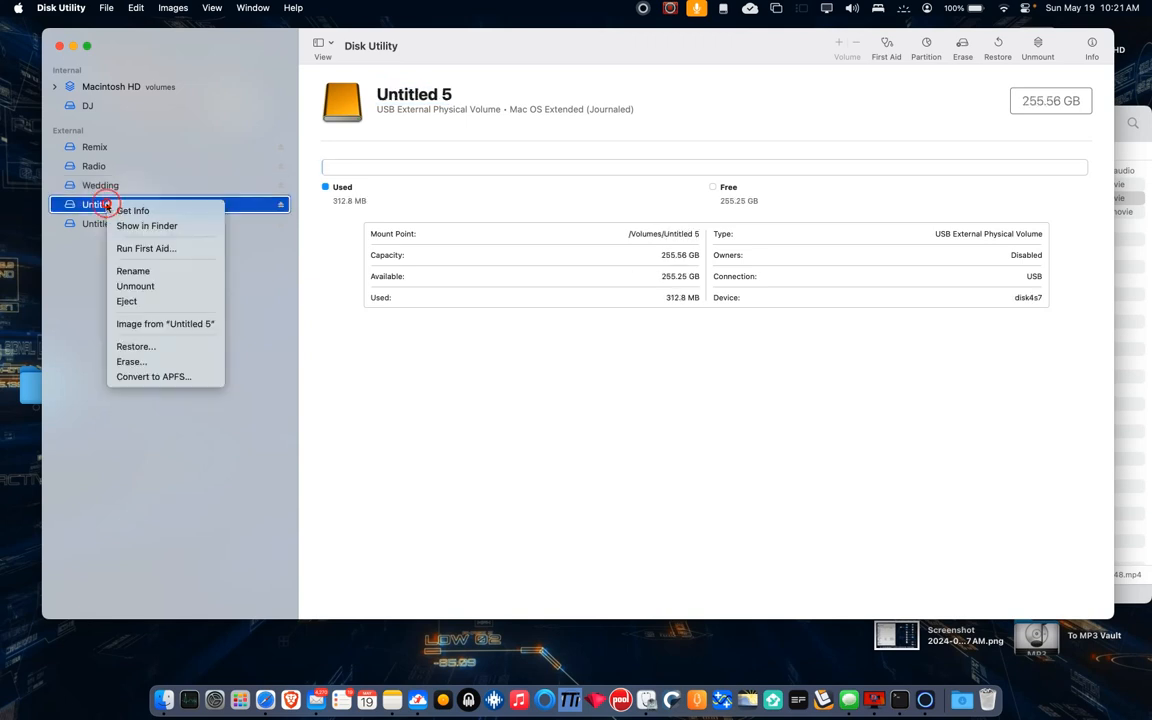
left_click(177, 272)
type("Co")
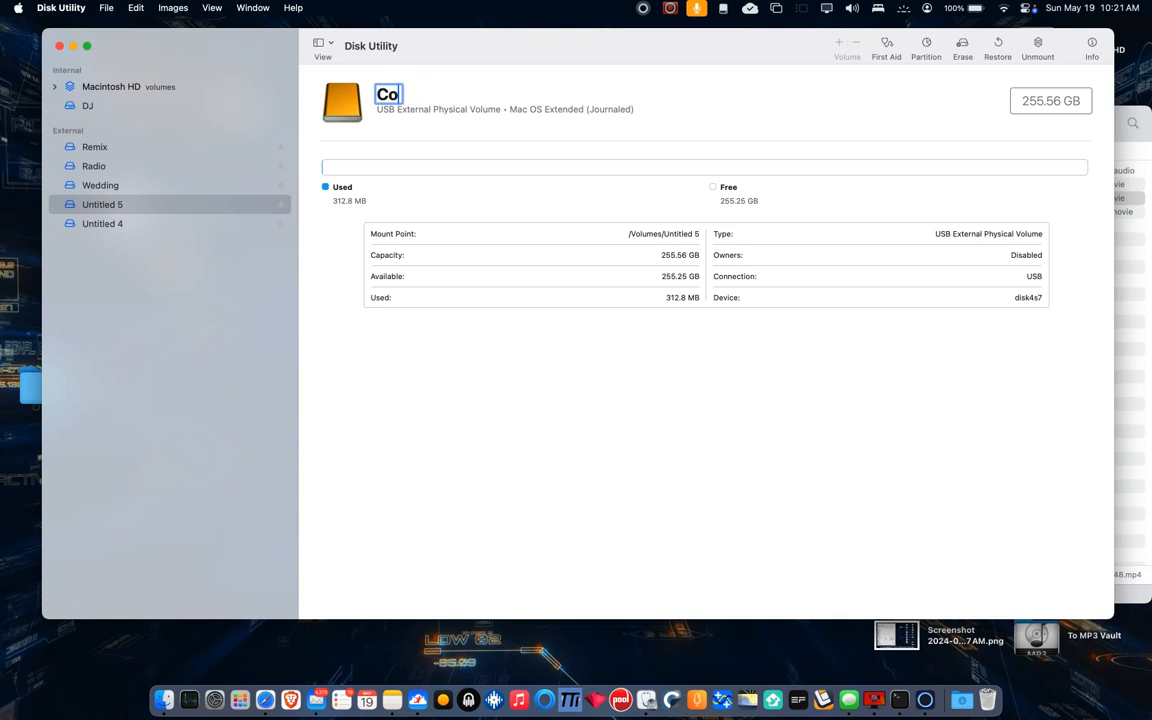
type("untry")
key("Return")
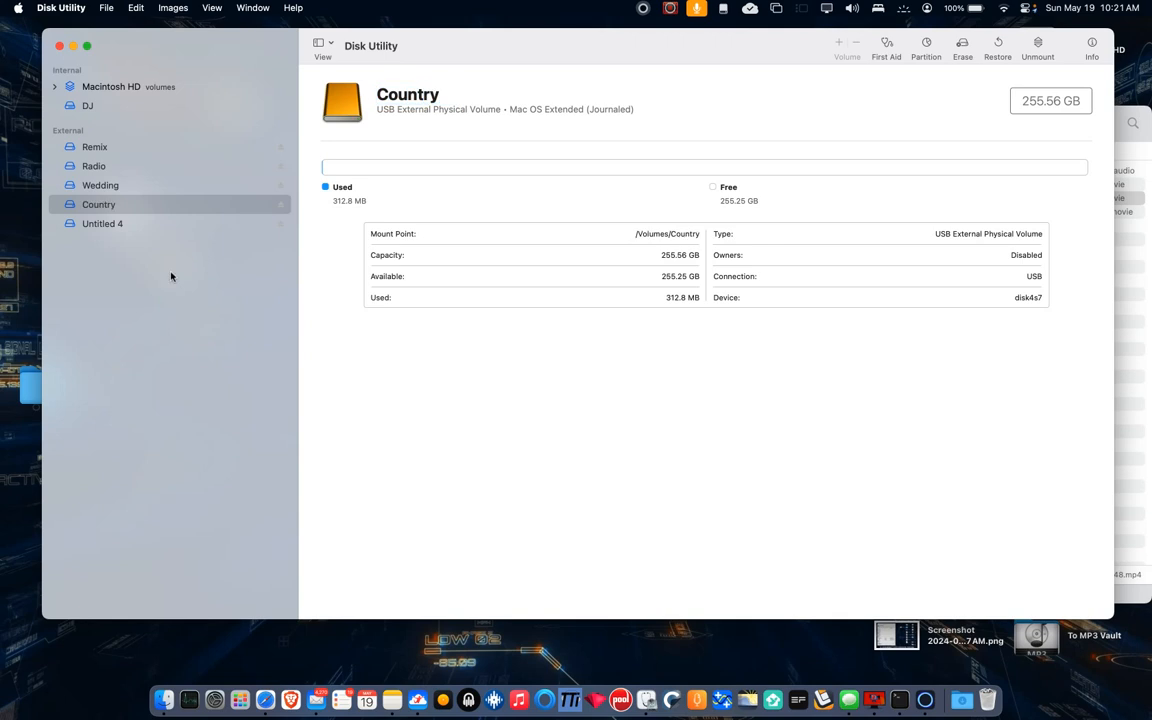
left_click(107, 226)
right_click(108, 226)
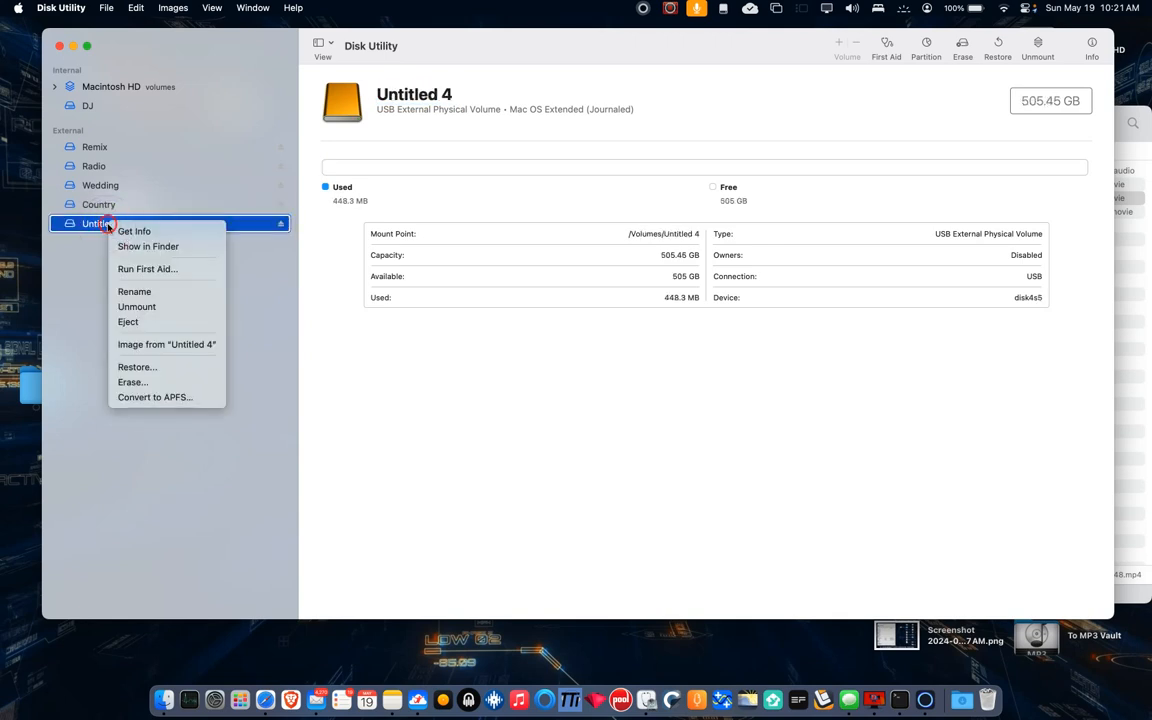
left_click(135, 291)
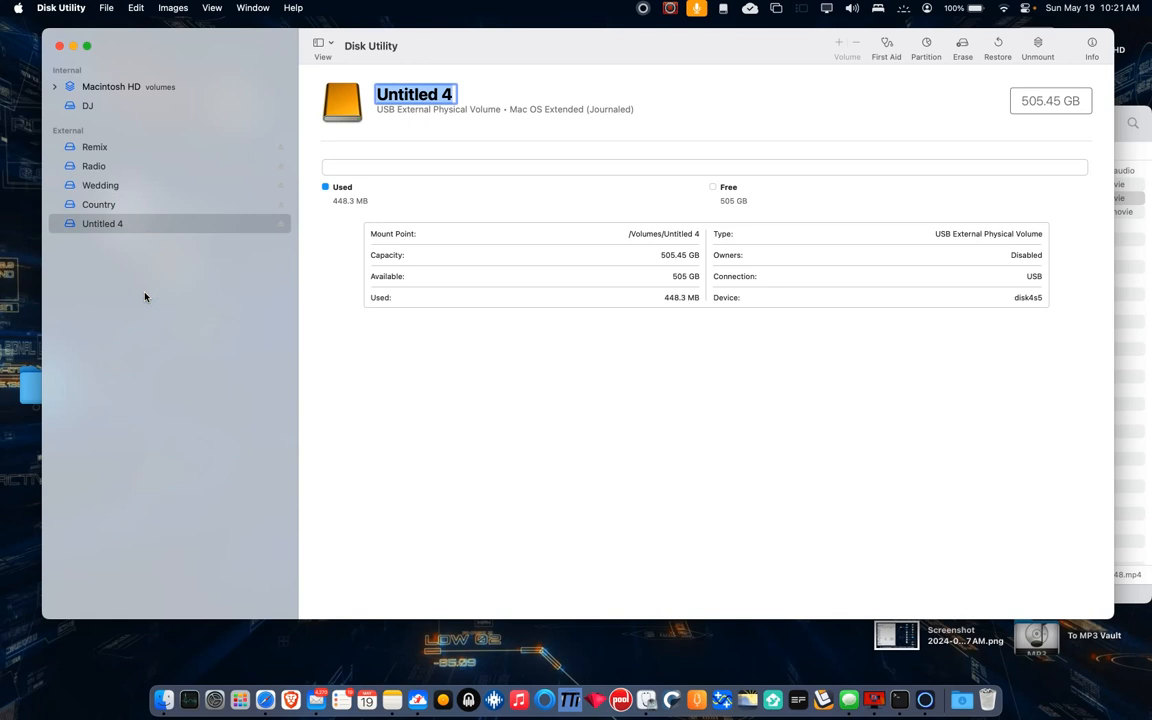
key("BackSpace")
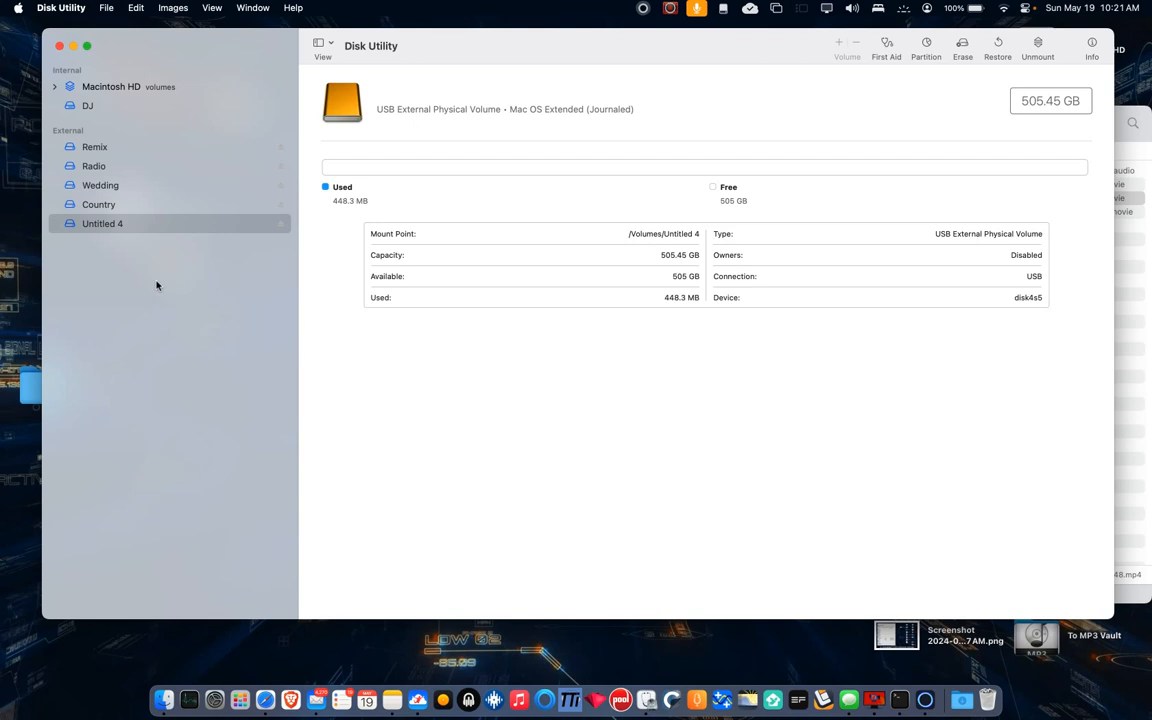
left_click(200, 378)
left_click(117, 227)
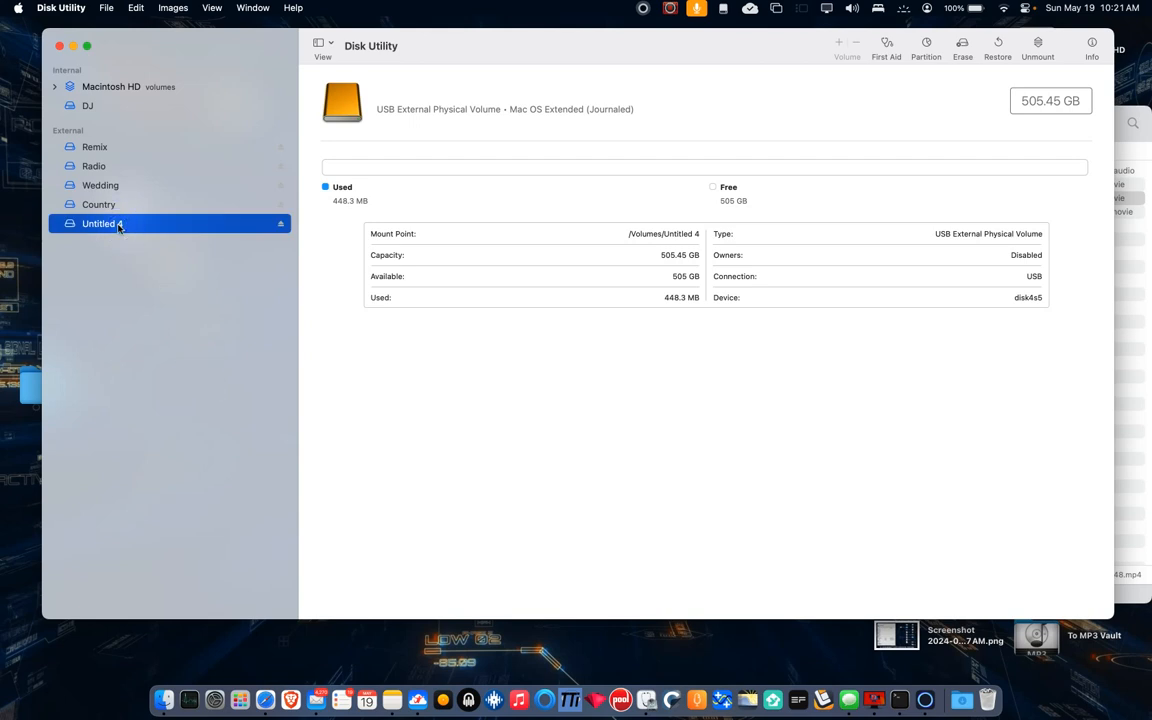
- Erase the Remix volume with the ExFAT format, keeping its name, and close the finished report
left_click(108, 144)
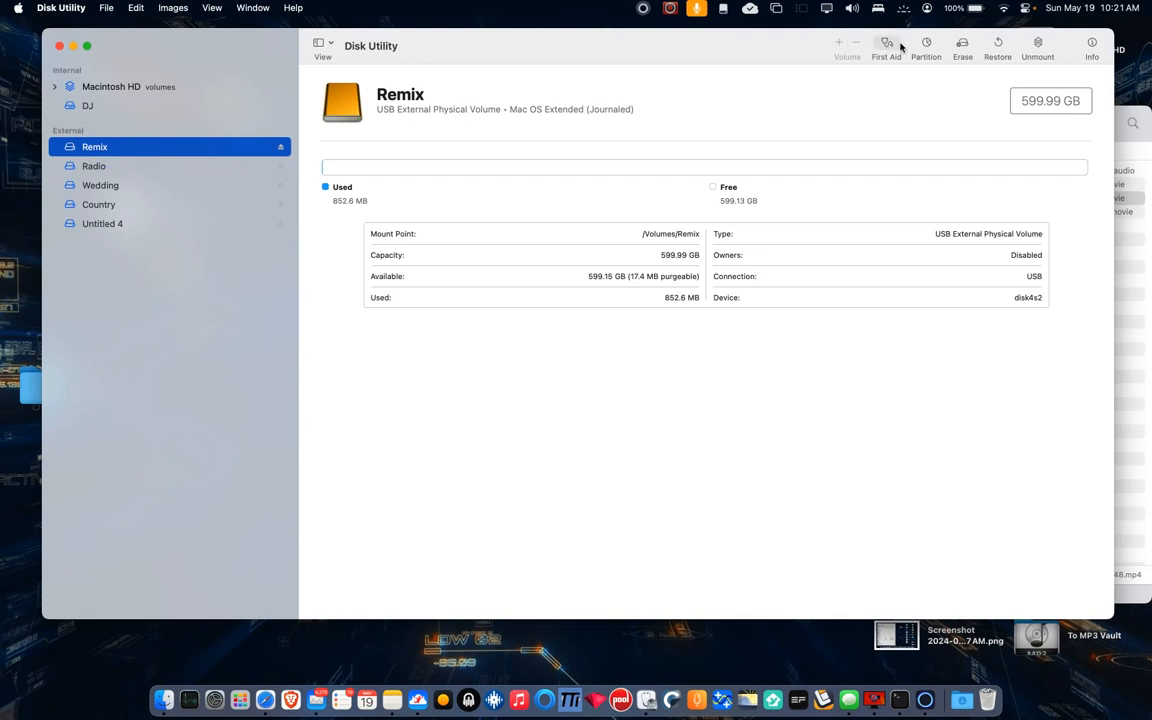
left_click(963, 46)
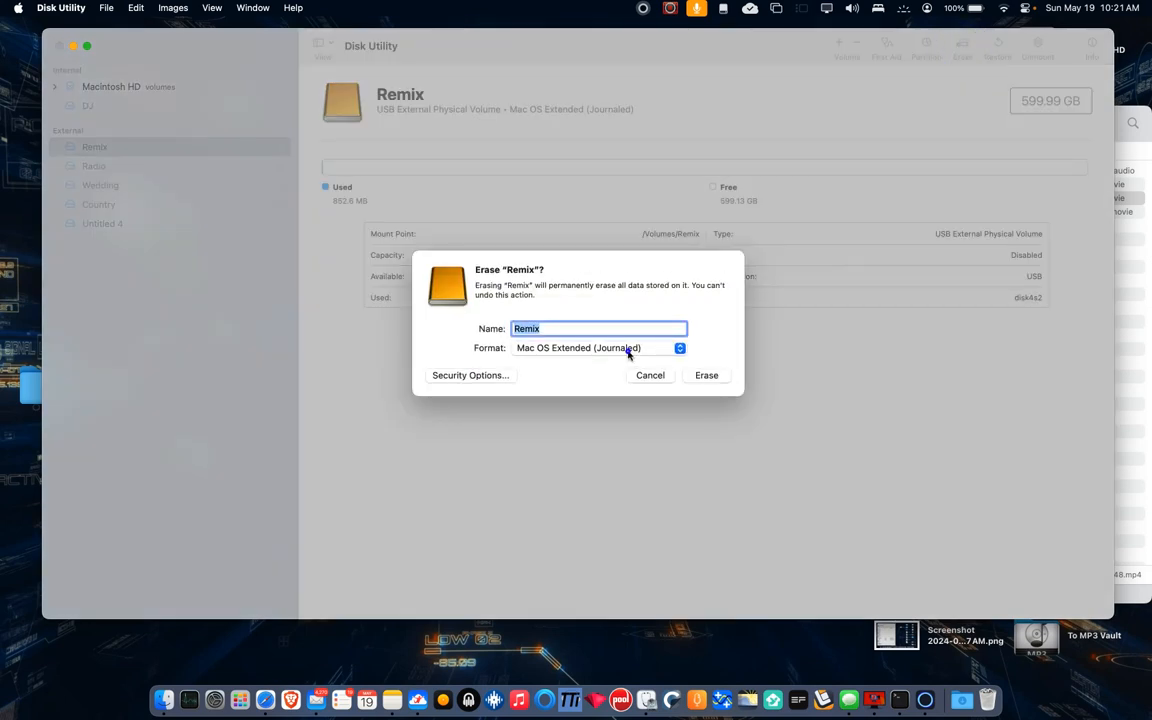
left_click(620, 350)
left_click(594, 386)
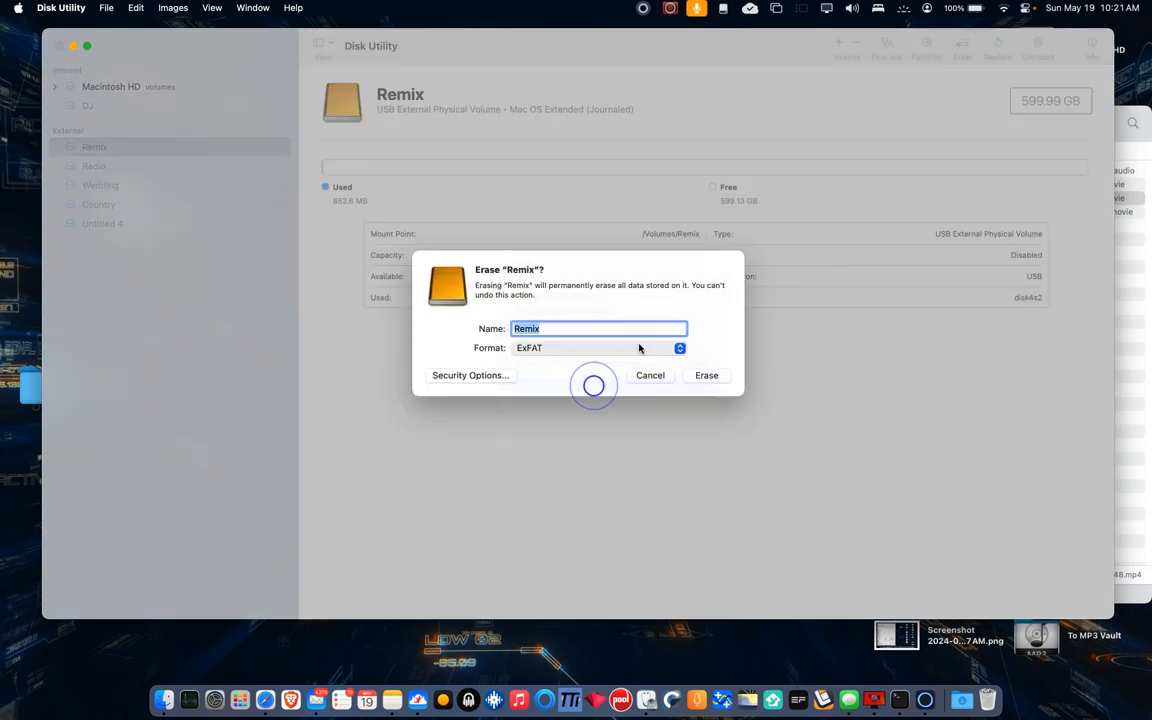
left_click(703, 374)
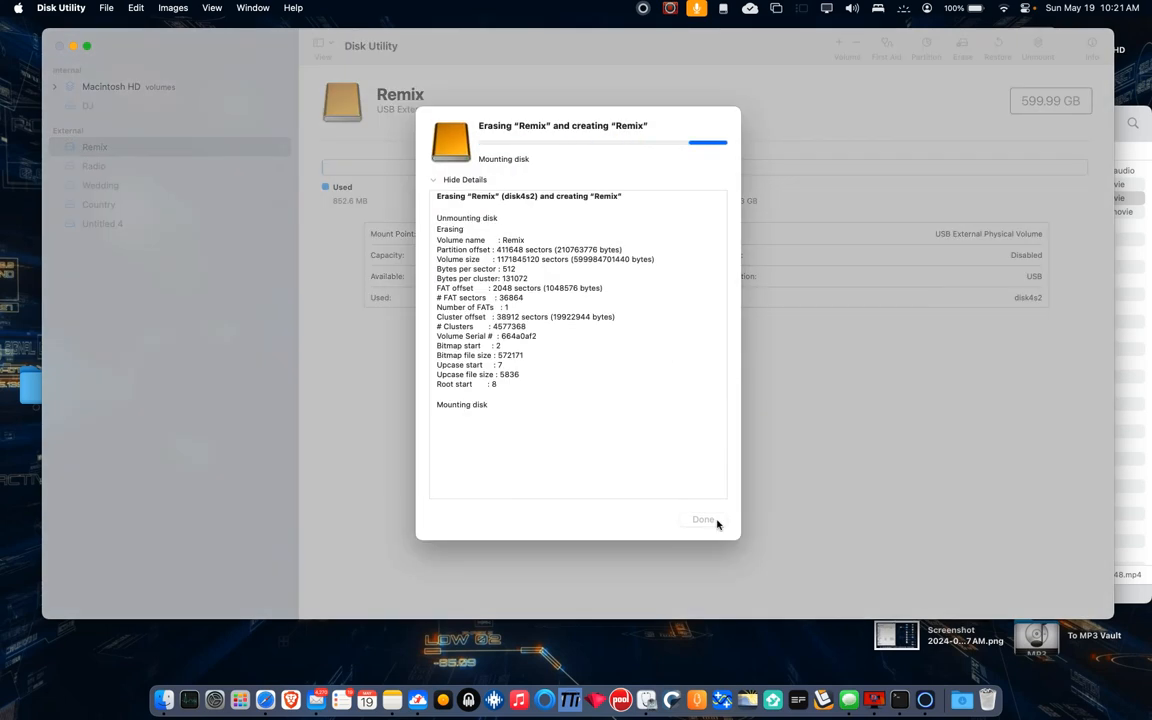
left_click(704, 519)
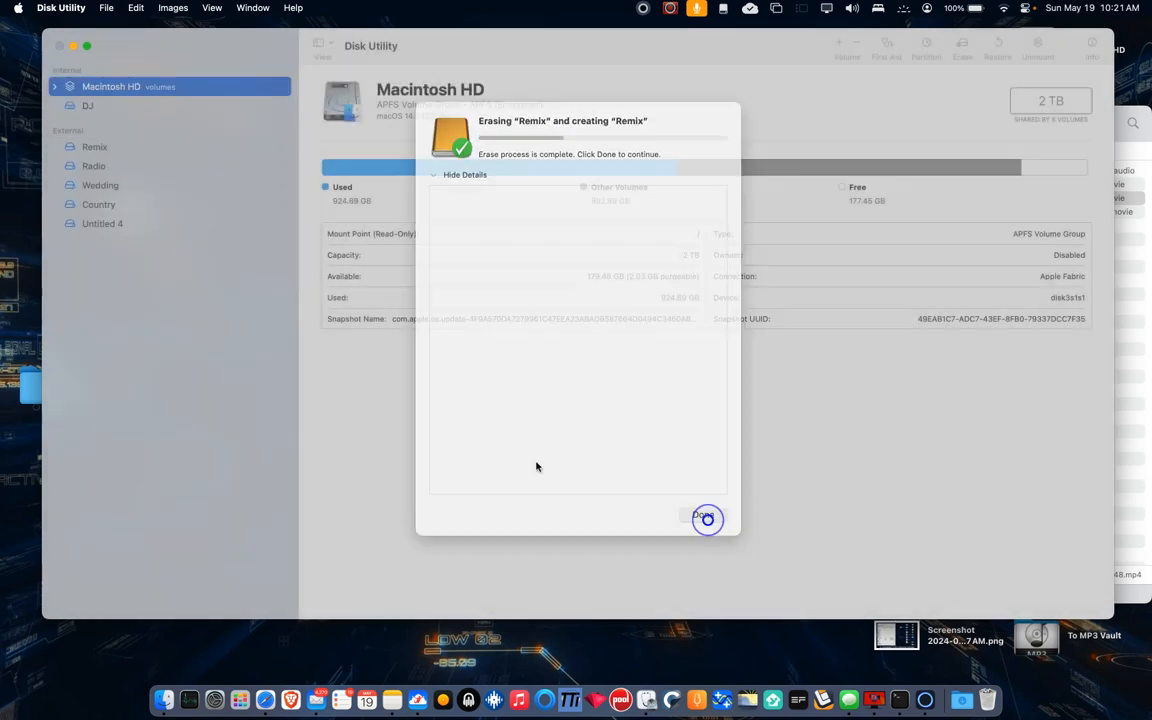
- Move the open windows down to uncover the desktop and place the Radio and Remix drive icons near Country
left_click(91, 168)
right_click(91, 168)
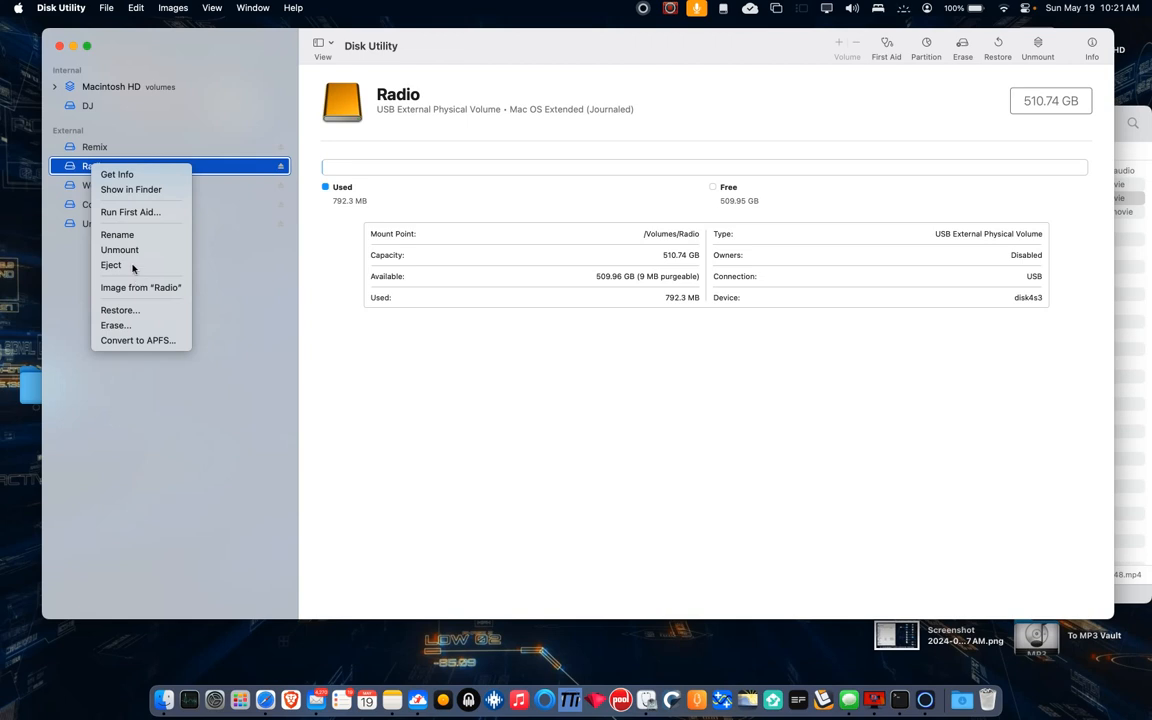
left_click_drag(199, 37, 222, 508)
left_click_drag(524, 116, 904, 506)
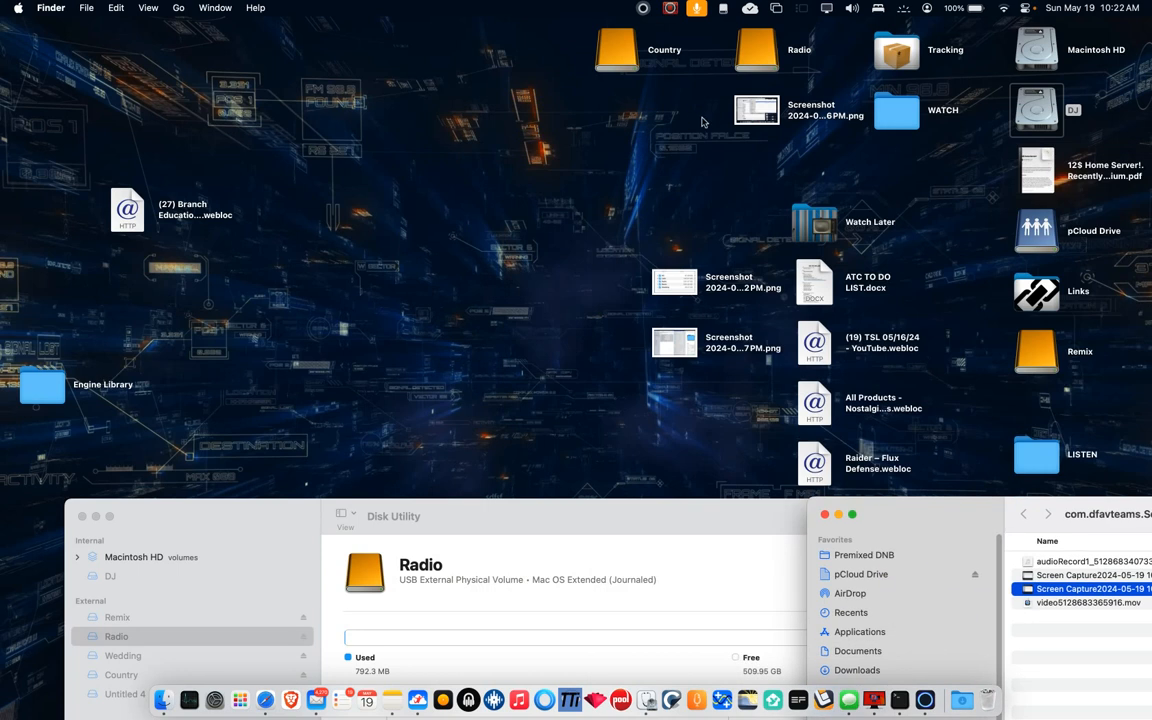
left_click_drag(757, 47, 487, 73)
left_click_drag(1040, 348, 582, 108)
- Open the Country volume from the desktop to inspect its contents, close it, and bring the Disk Utility window back up
double_click(620, 55)
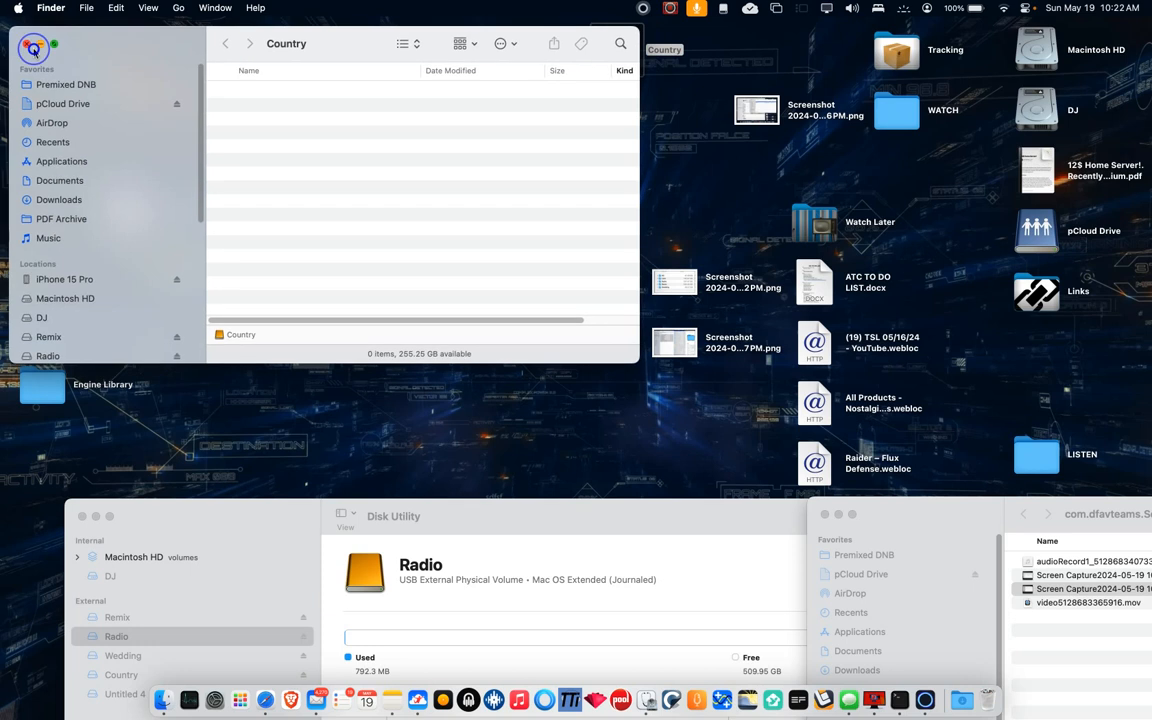
left_click(27, 44)
left_click(545, 505)
left_click_drag(545, 505, 501, 31)
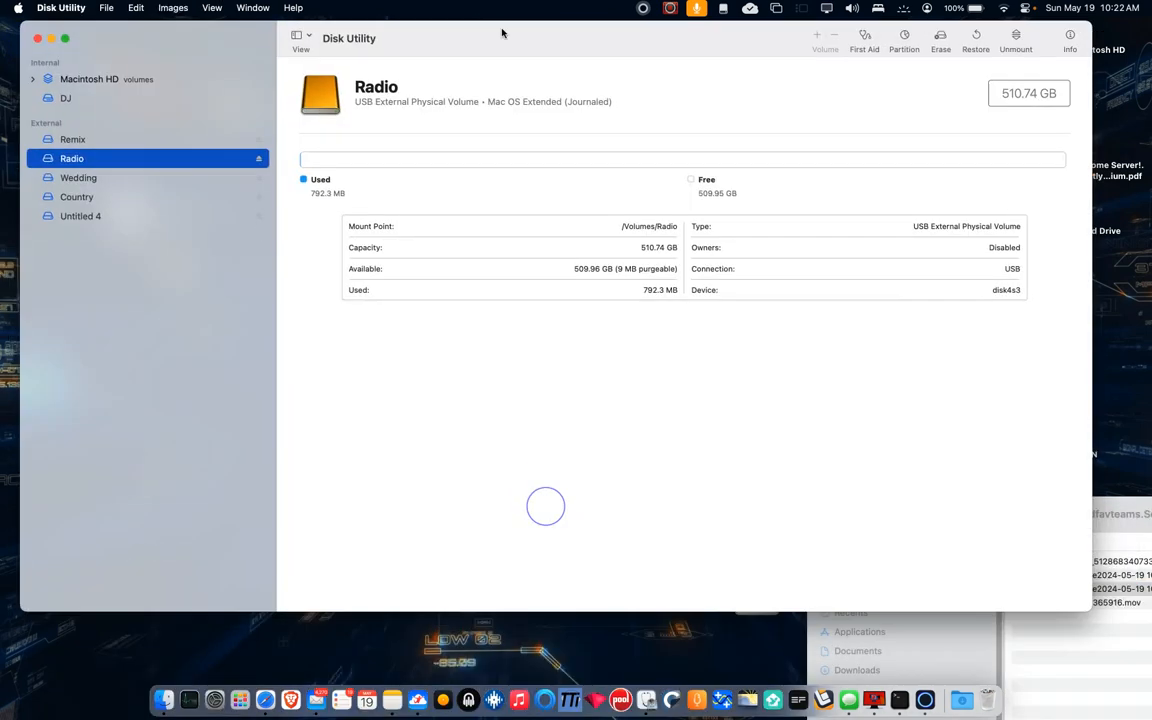
- Examine the Country and Untitled 4 volumes and the drive's partition layout, leaving the layout without changes
left_click(115, 196)
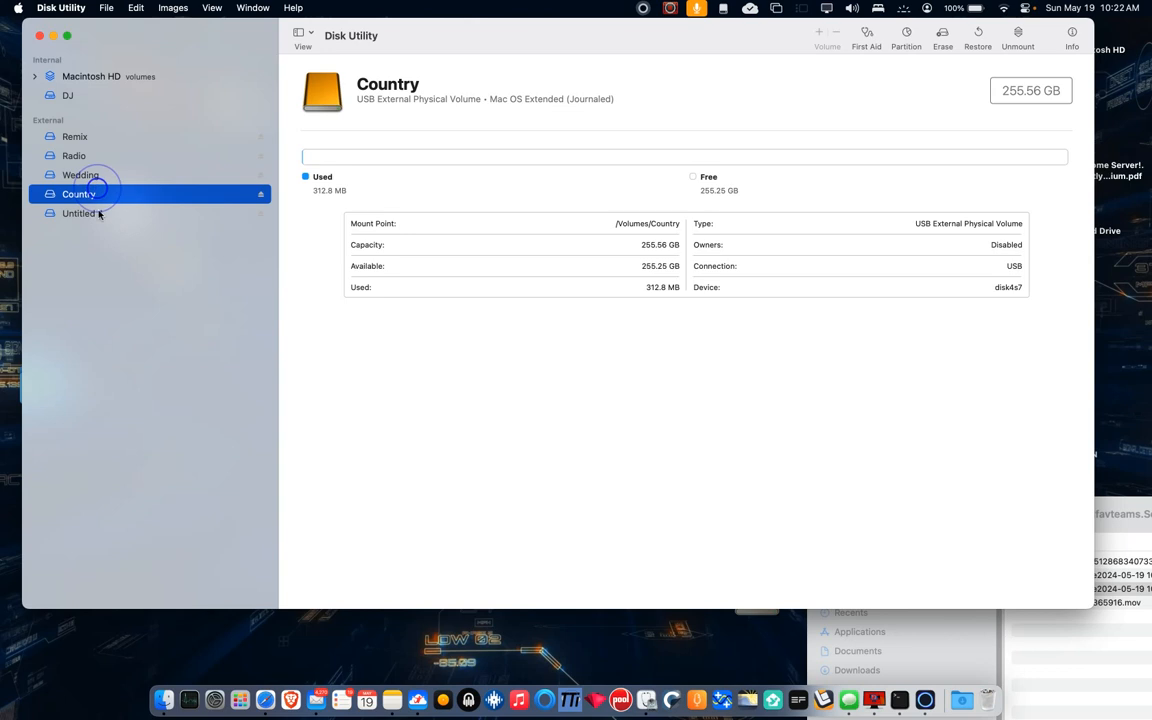
left_click(98, 213)
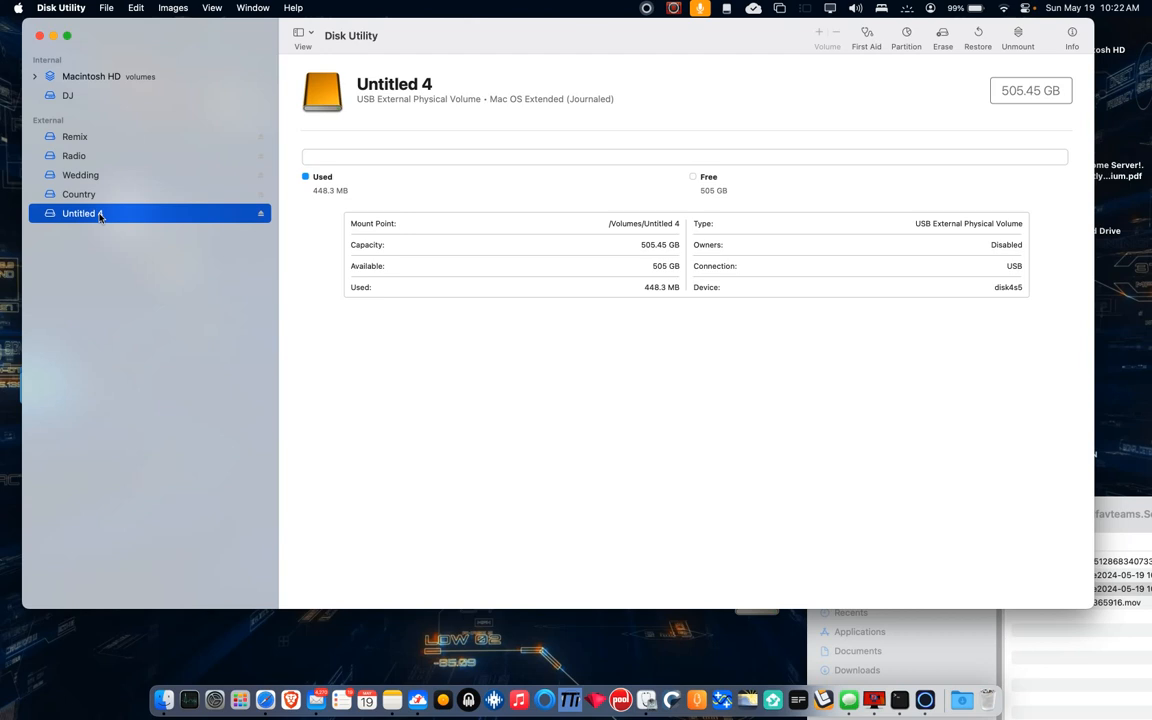
left_click(910, 37)
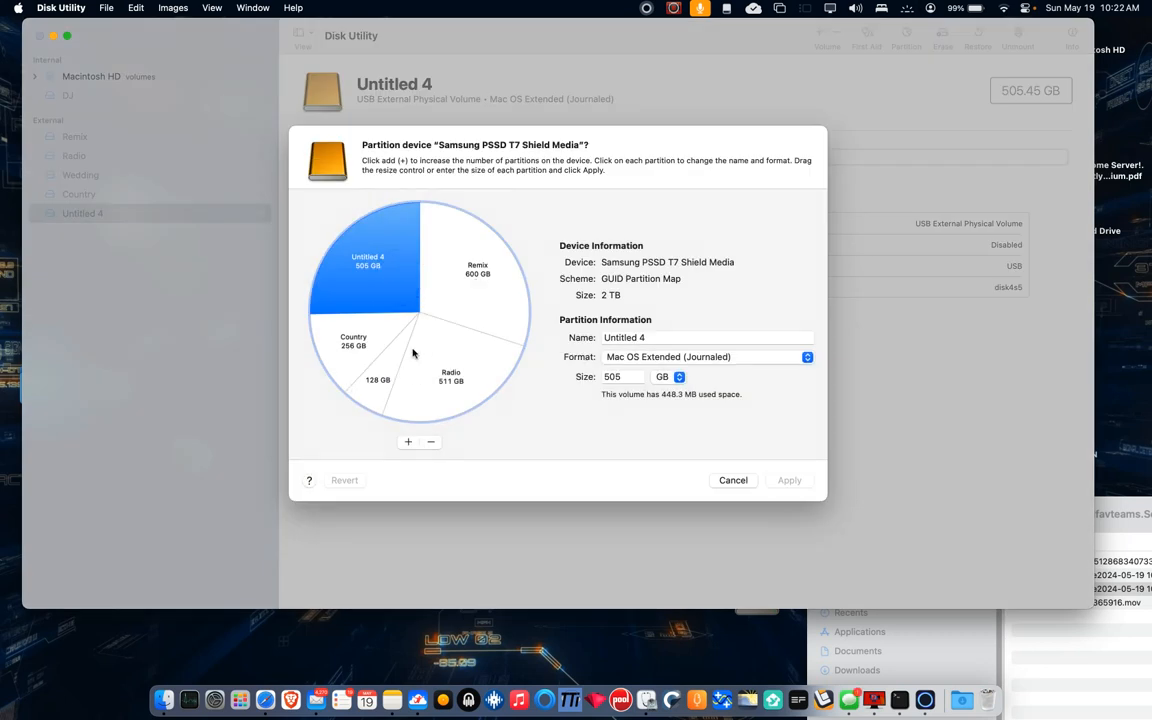
left_click(735, 480)
- Erase the Untitled 4 volume with its existing name and format, and close the finished report
right_click(90, 210)
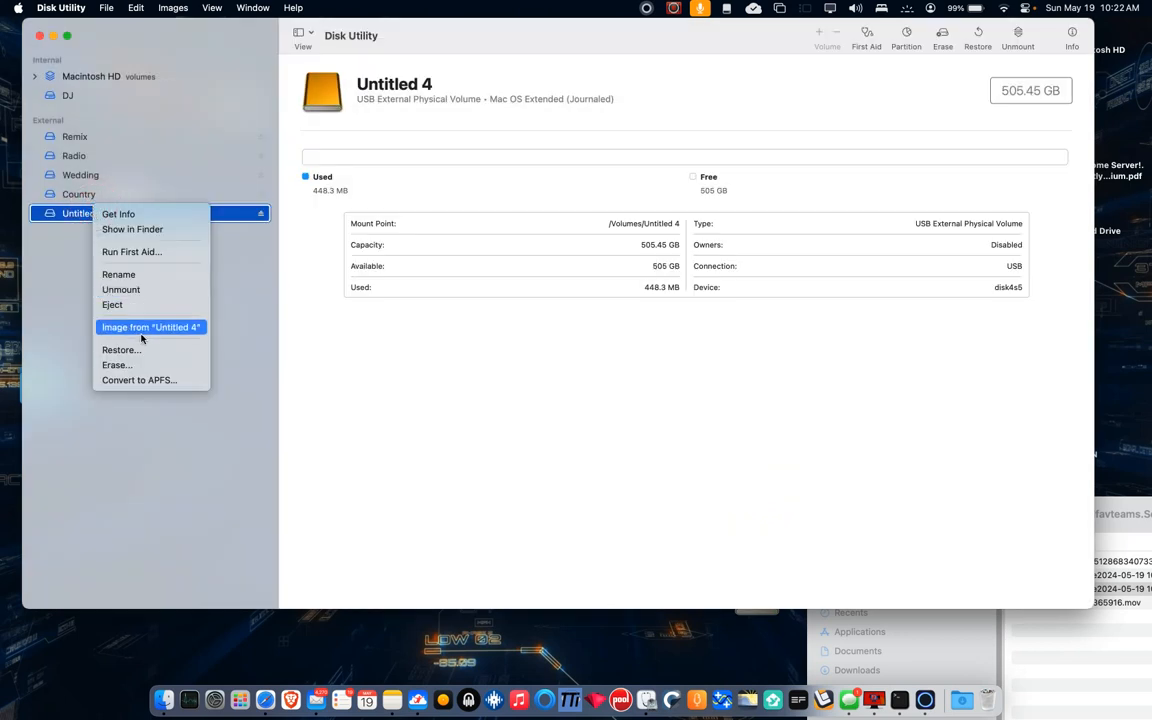
left_click(139, 364)
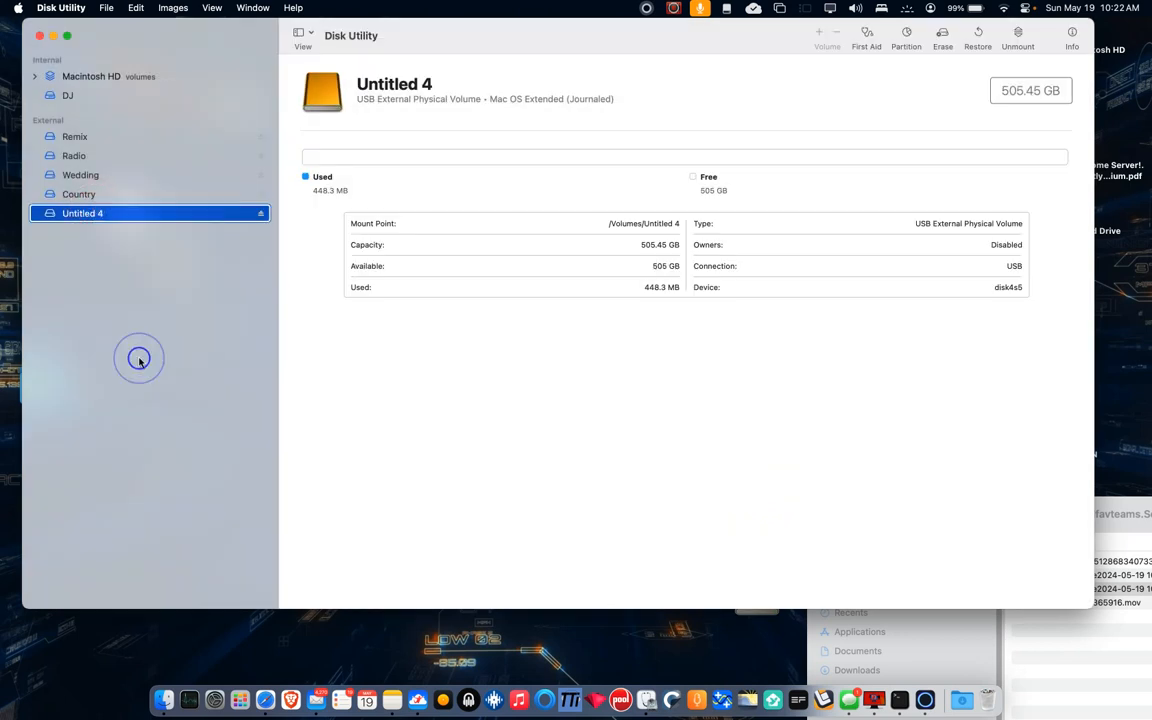
left_click(688, 365)
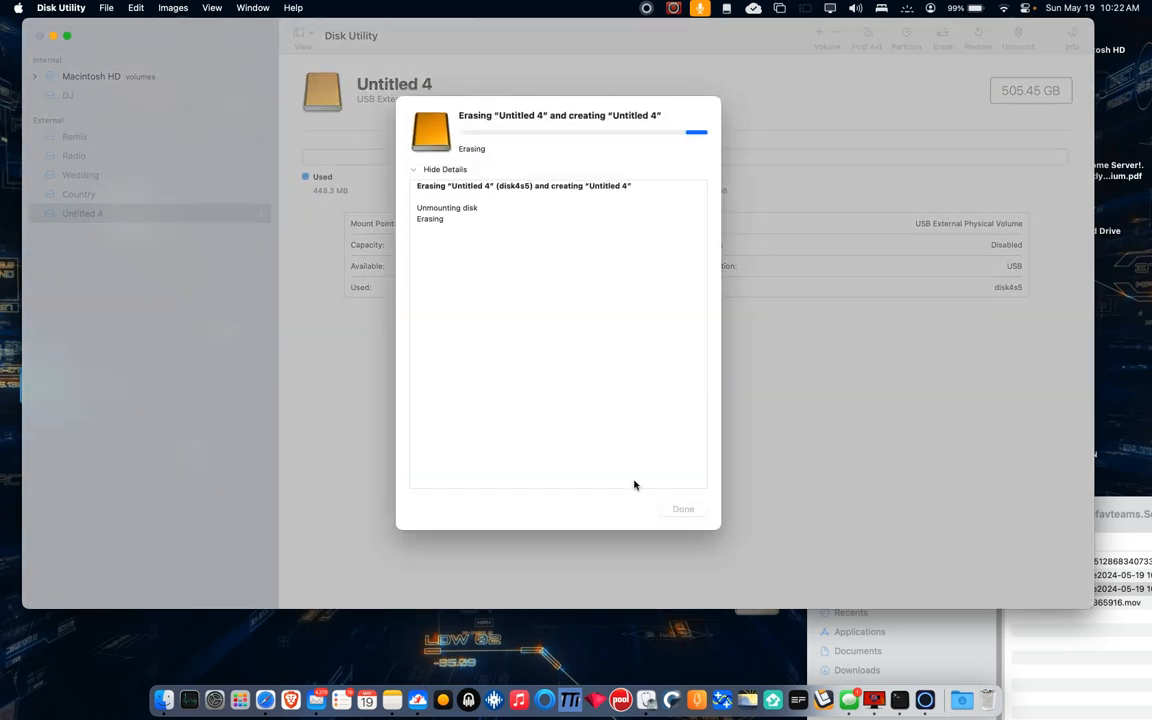
left_click(684, 509)
left_click(684, 510)
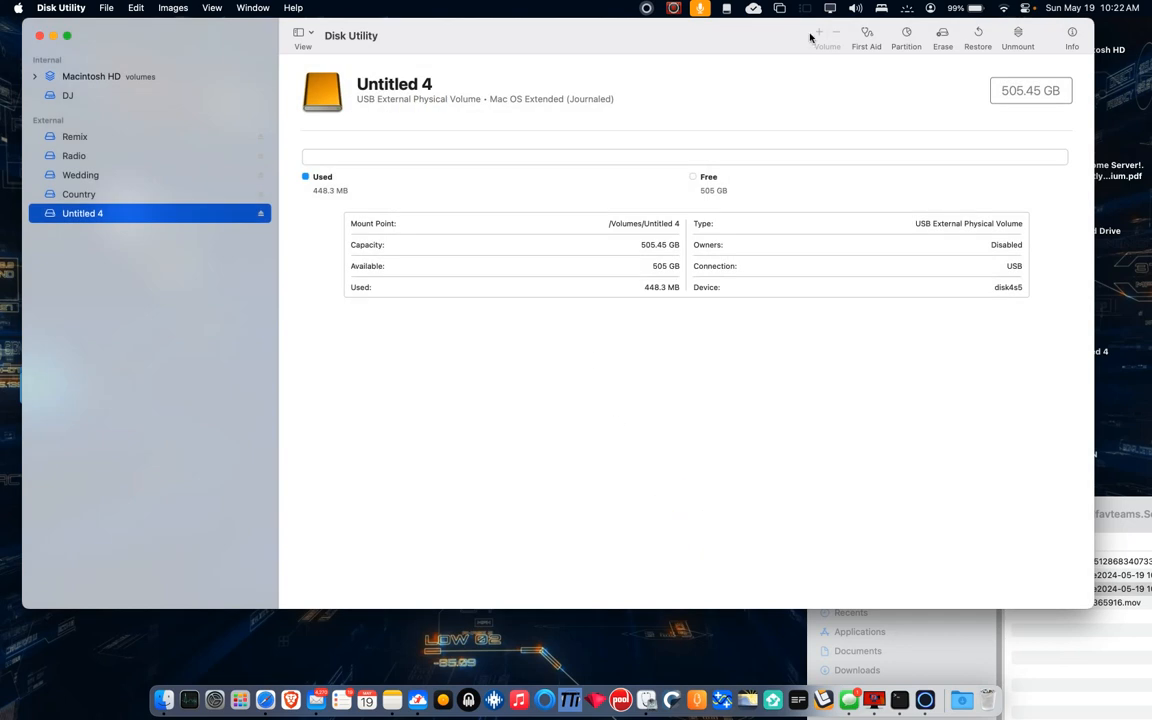
- Split the Untitled 4 partition into two 253 GB partitions, name the existing one Latin, and select the new one
left_click(909, 38)
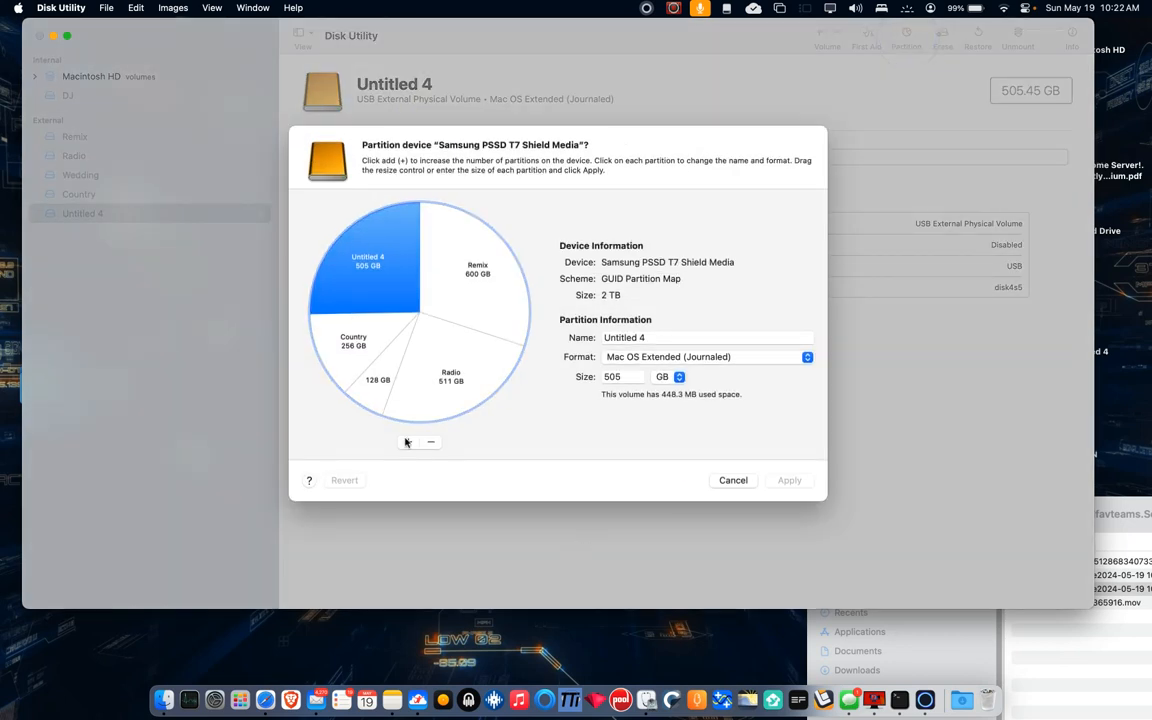
left_click(407, 441)
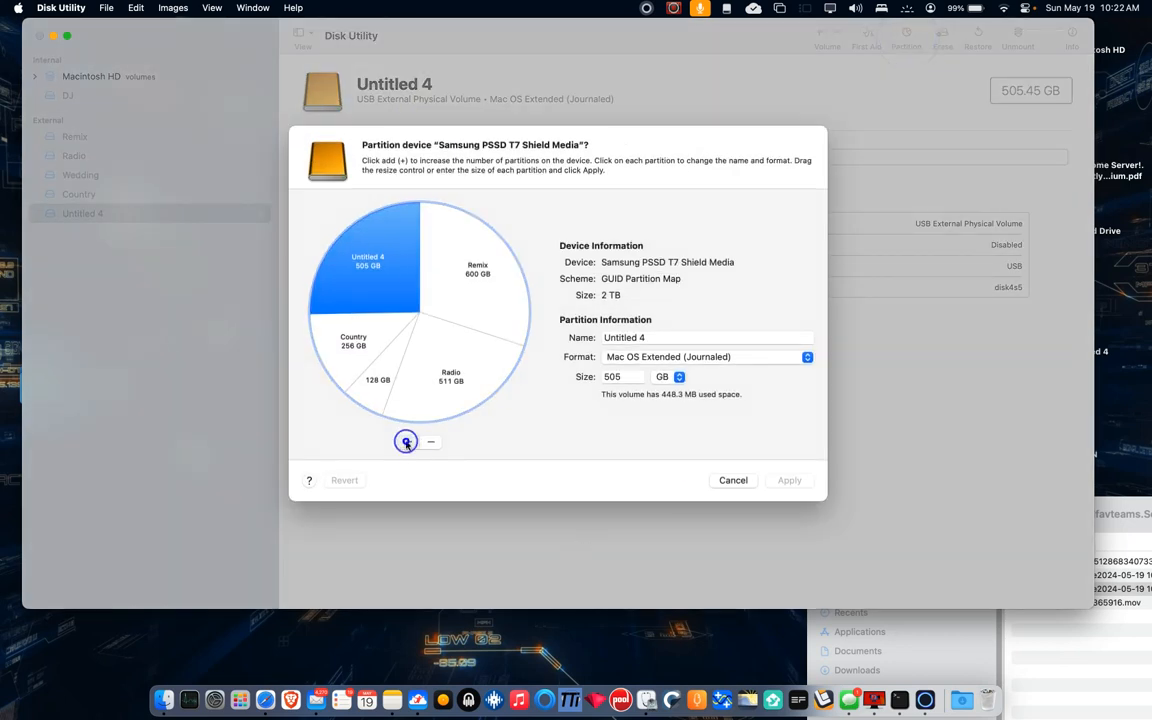
left_click(363, 290)
left_click(664, 337)
triple_click(664, 337)
type("Latin")
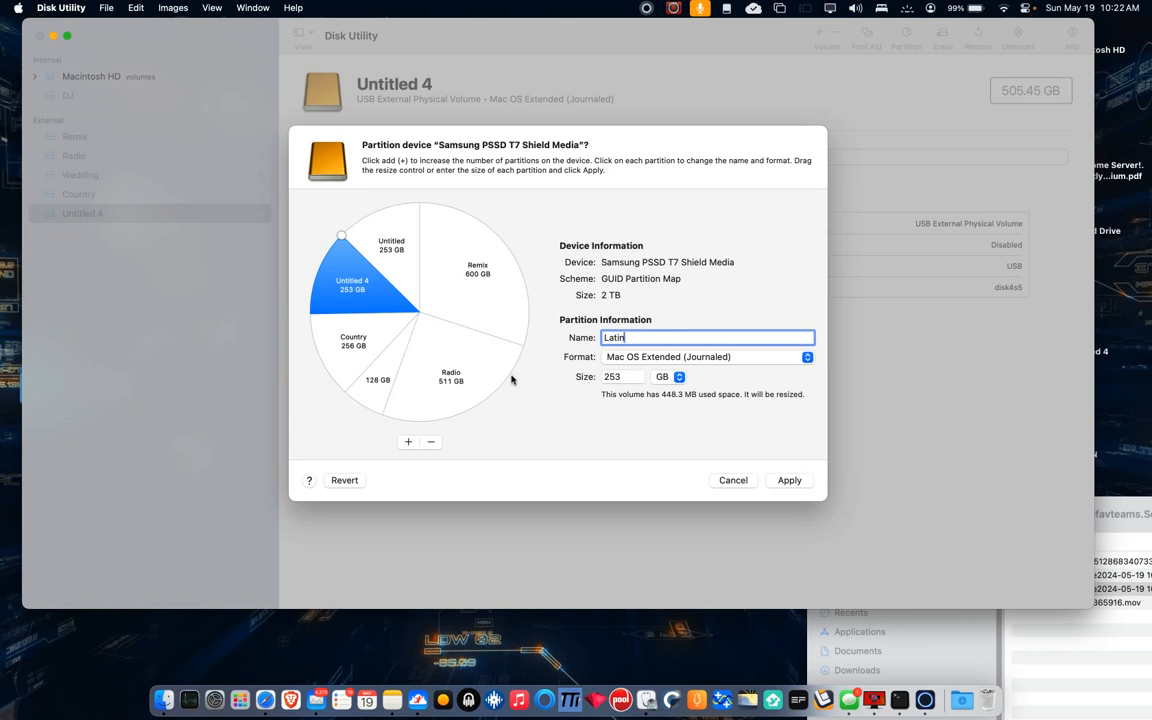
left_click(348, 222)
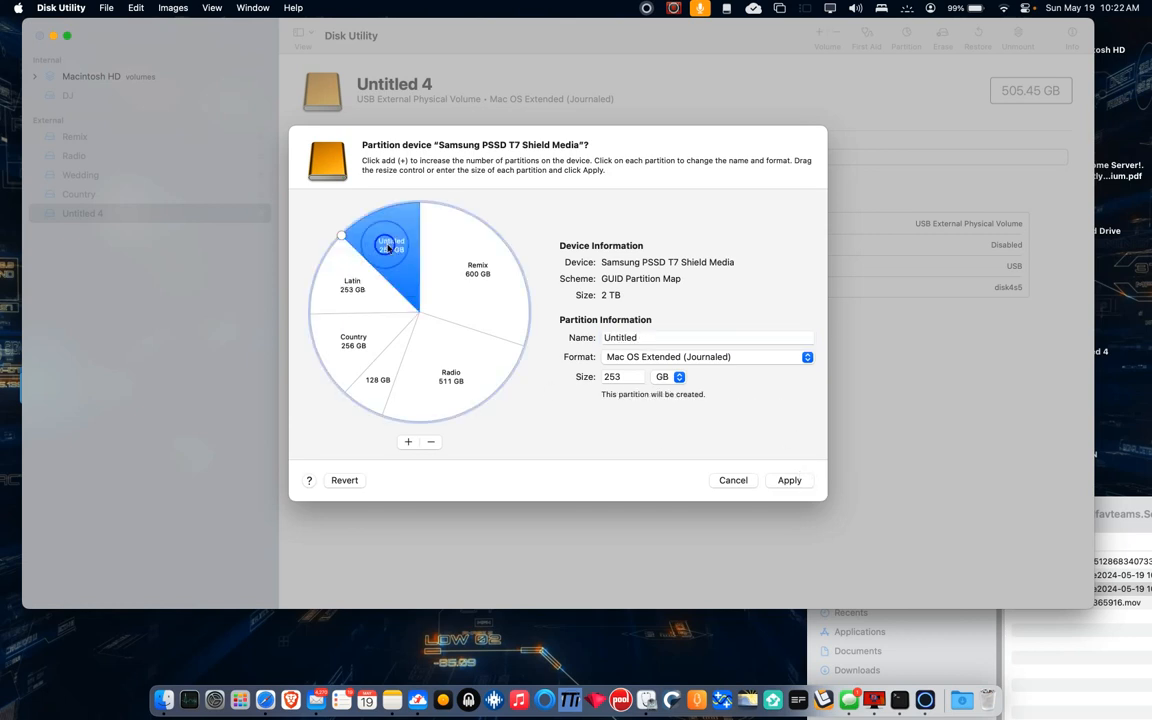
- Name the new 253 GB partition DNB and check the DNB and Latin partition settings
double_click(657, 337)
type("DNB")
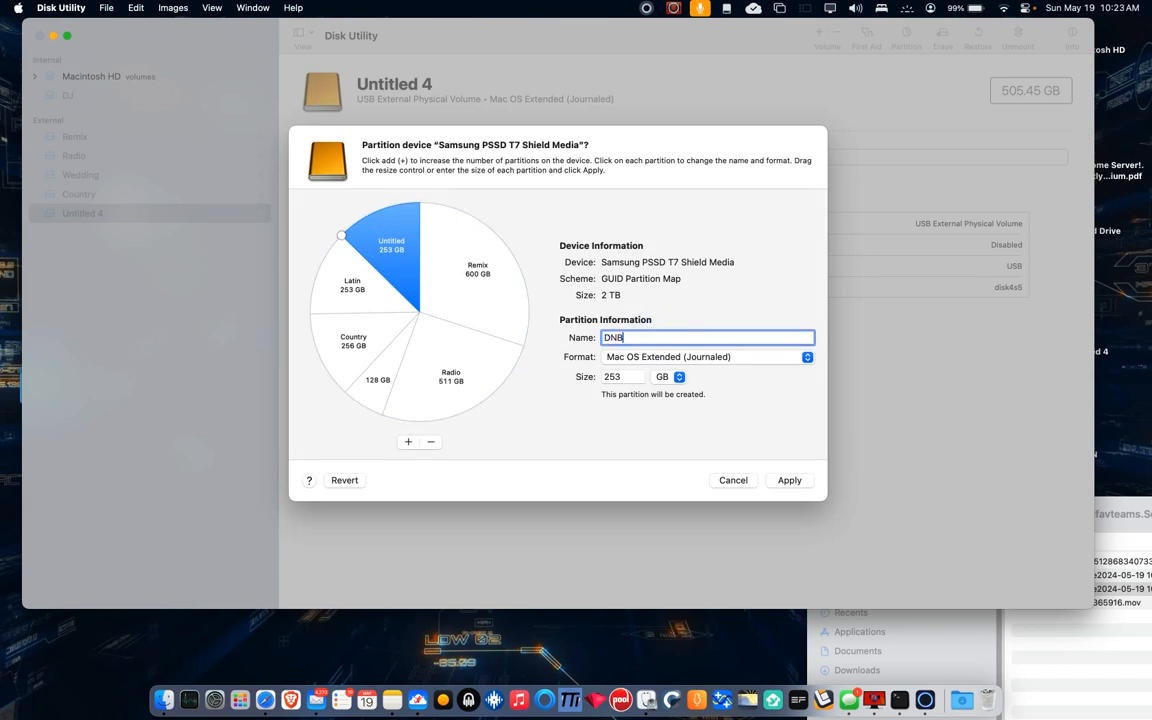
left_click(340, 245)
left_click(388, 248)
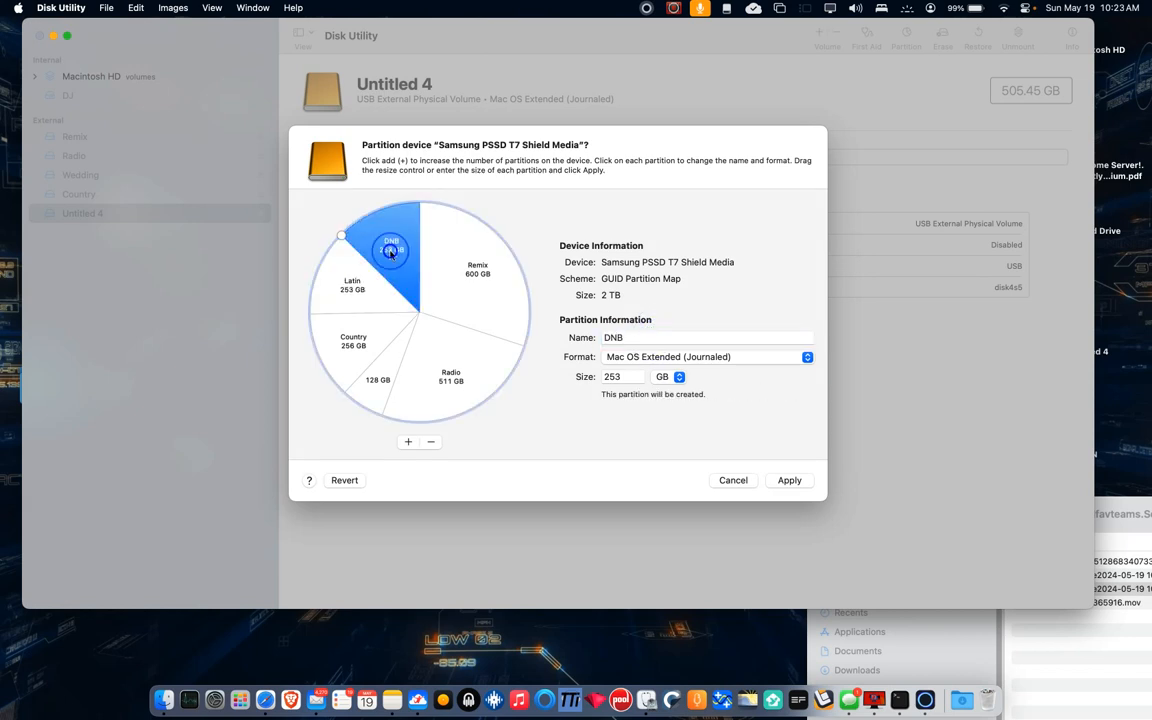
left_click(341, 279)
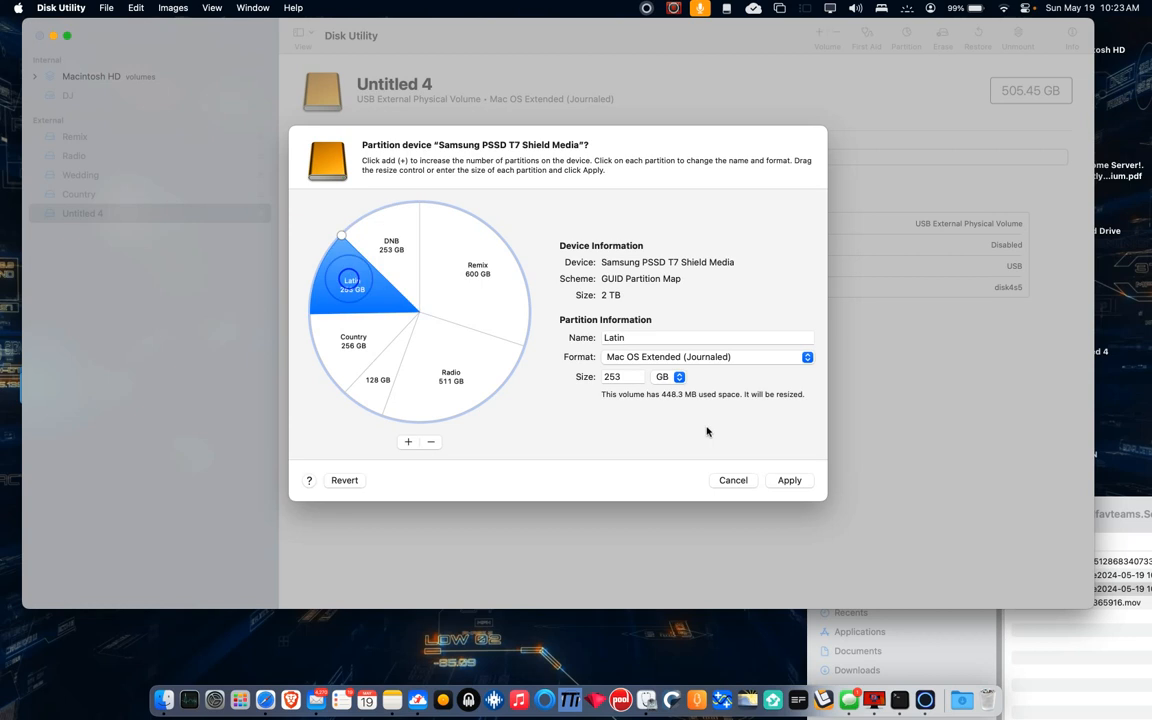
- Apply the partition layout to the Samsung drive, adding DNB and resizing Latin, and close the finished report
left_click(789, 480)
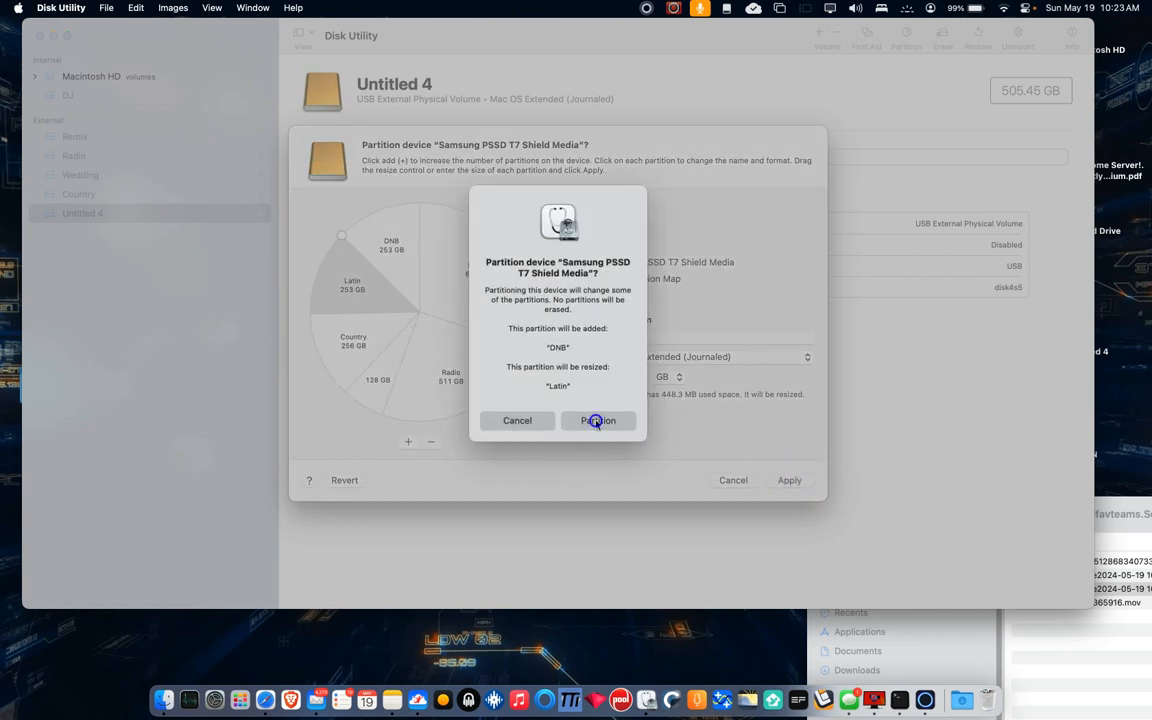
left_click(598, 420)
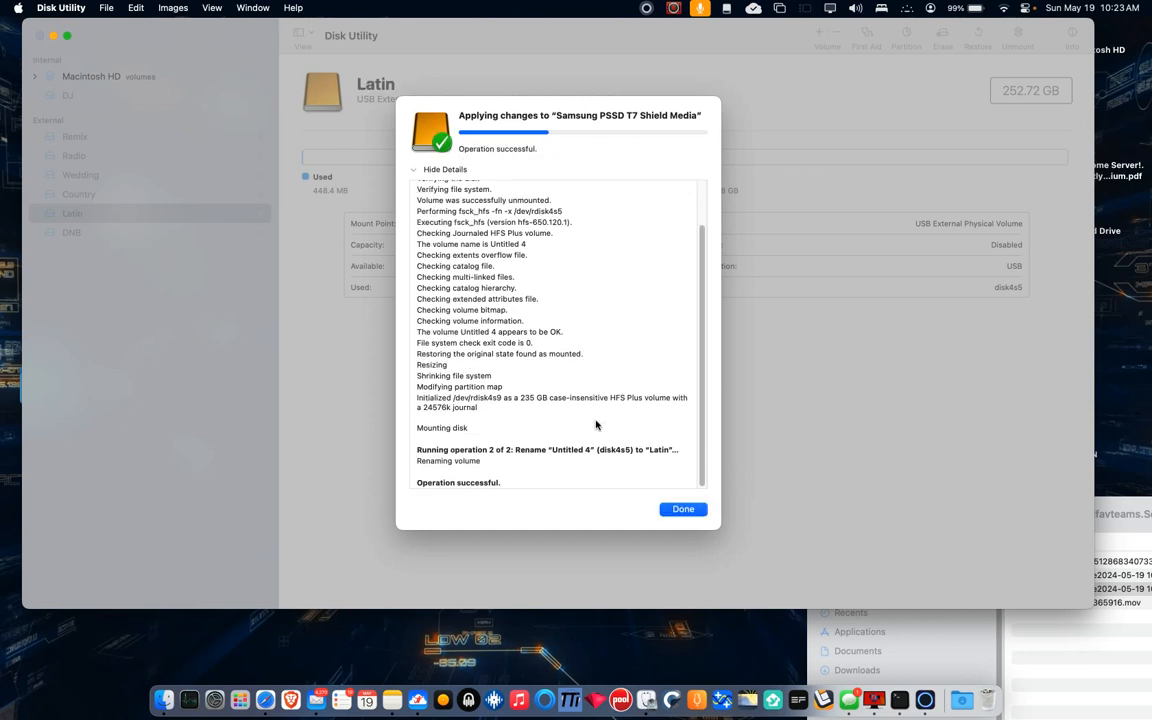
left_click(684, 512)
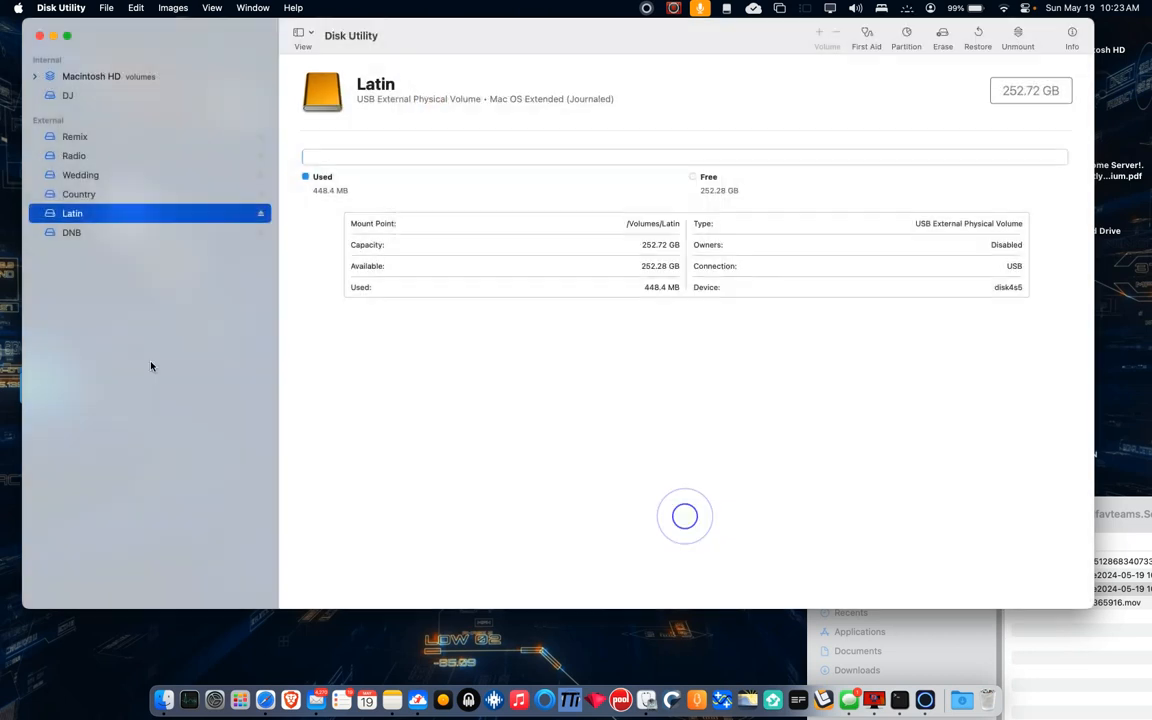
- Examine the details of the Remix, Radio, Wedding, Country and Latin volumes one after another
left_click(97, 136)
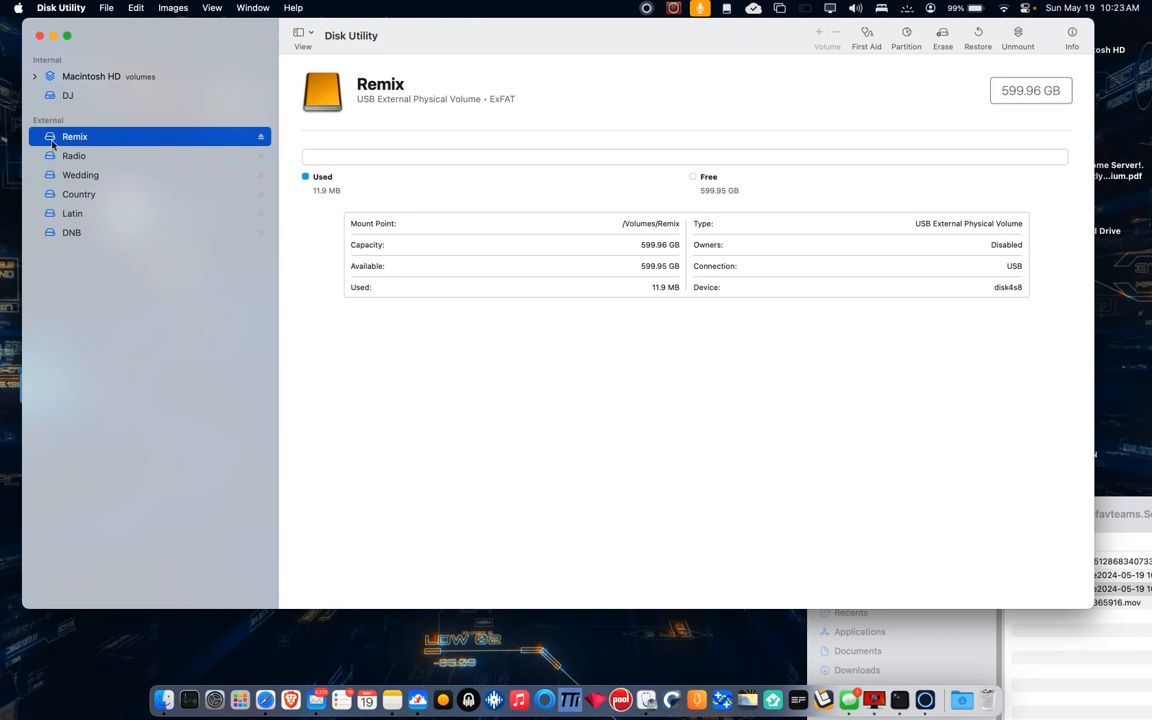
left_click(68, 155)
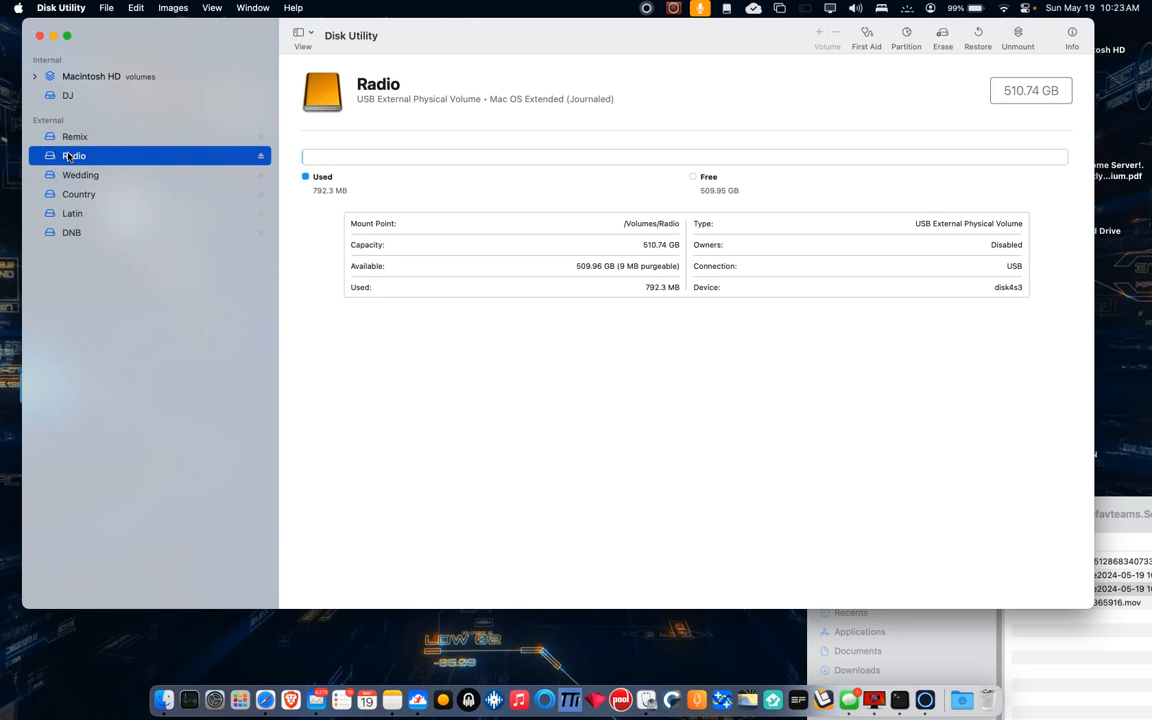
left_click(74, 173)
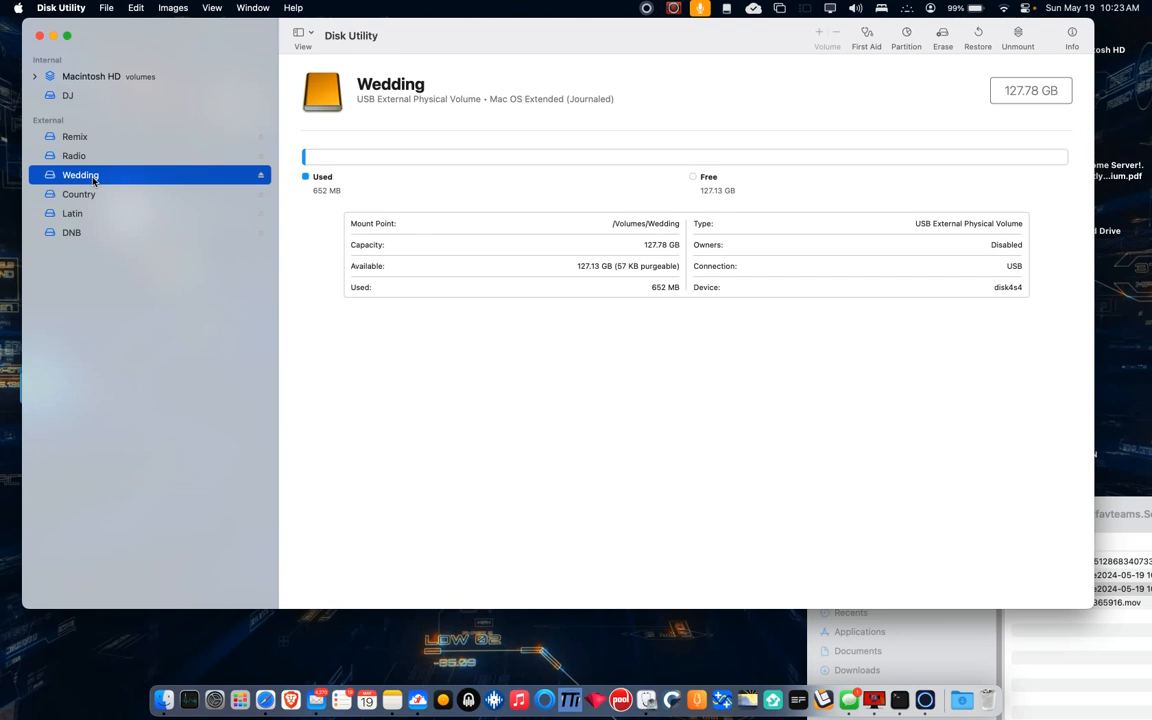
left_click(105, 194)
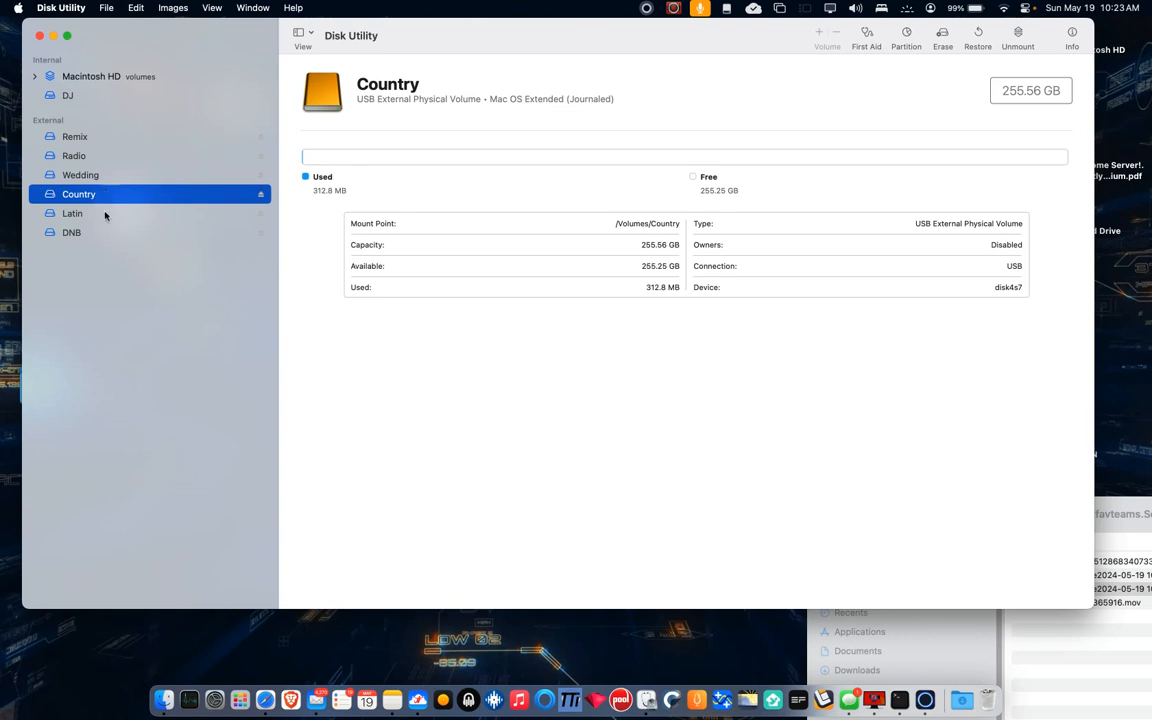
left_click(100, 216)
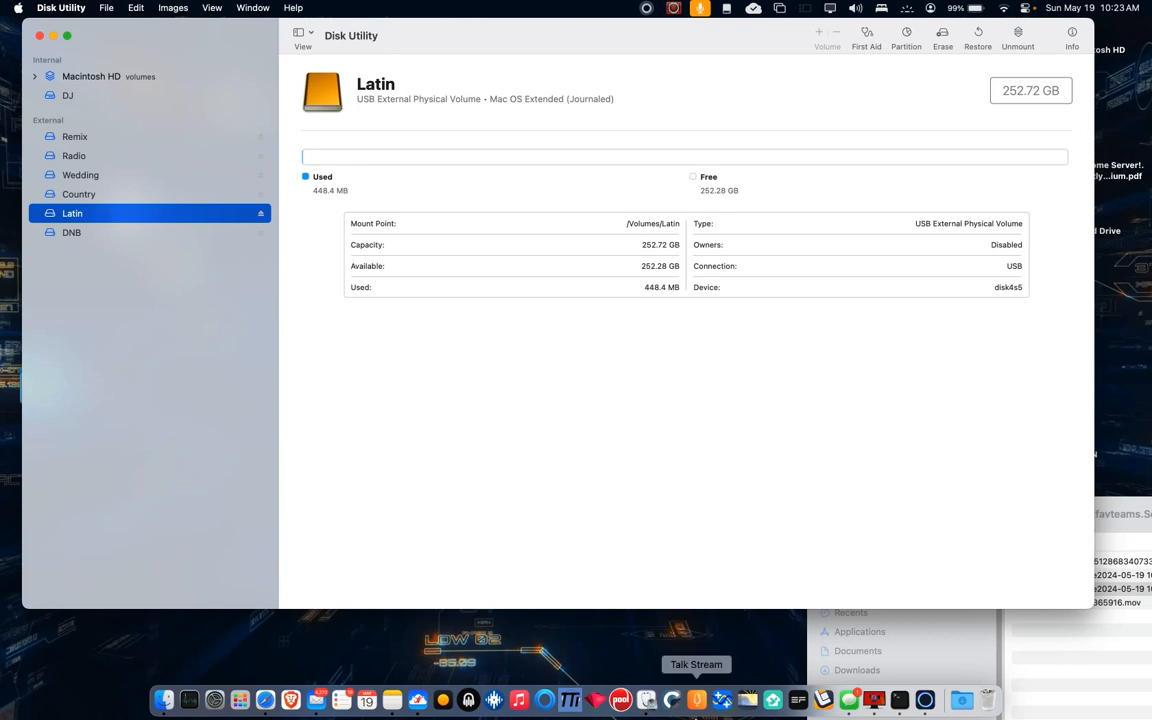
- Launch Promo Only Online, examine the DNB, Remix, Wedding and Country volumes while it loads, and minimize its window
left_click(617, 705)
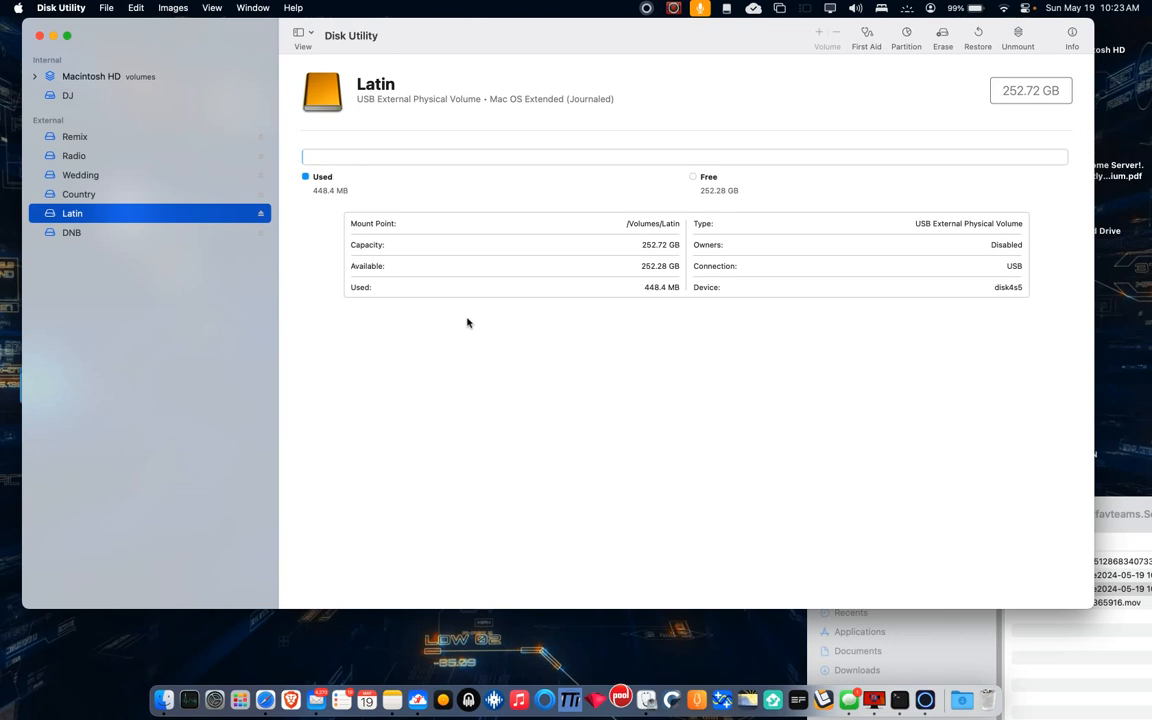
left_click(131, 229)
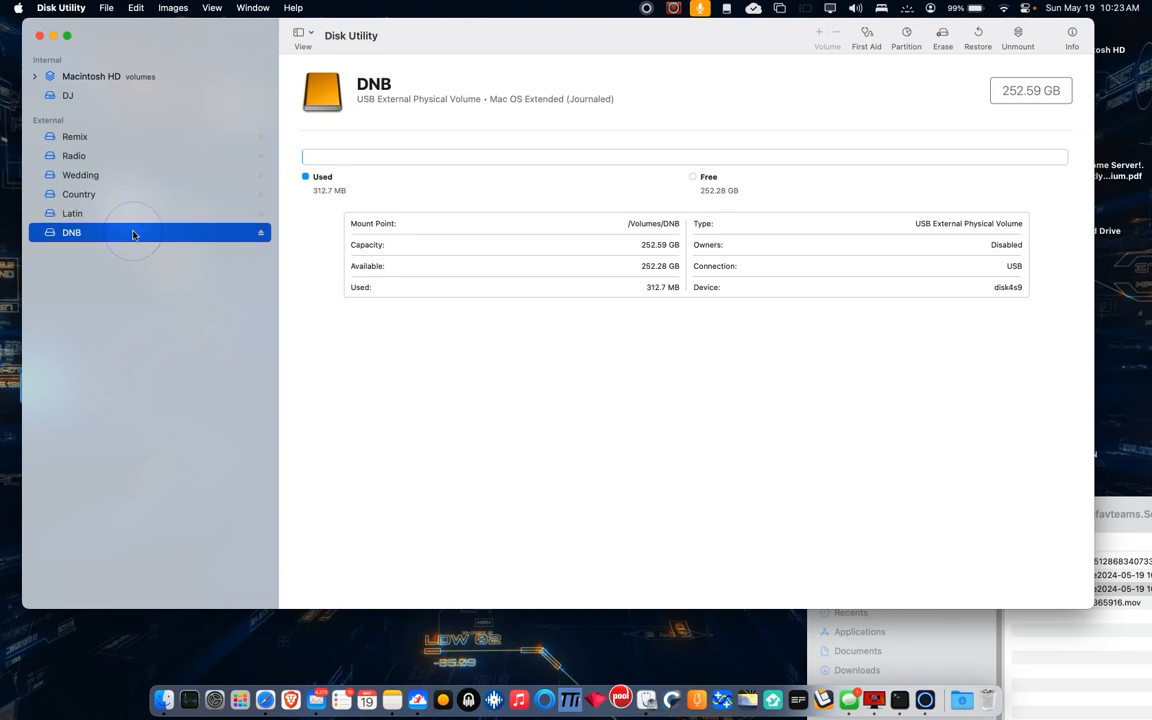
left_click(136, 138)
left_click(141, 172)
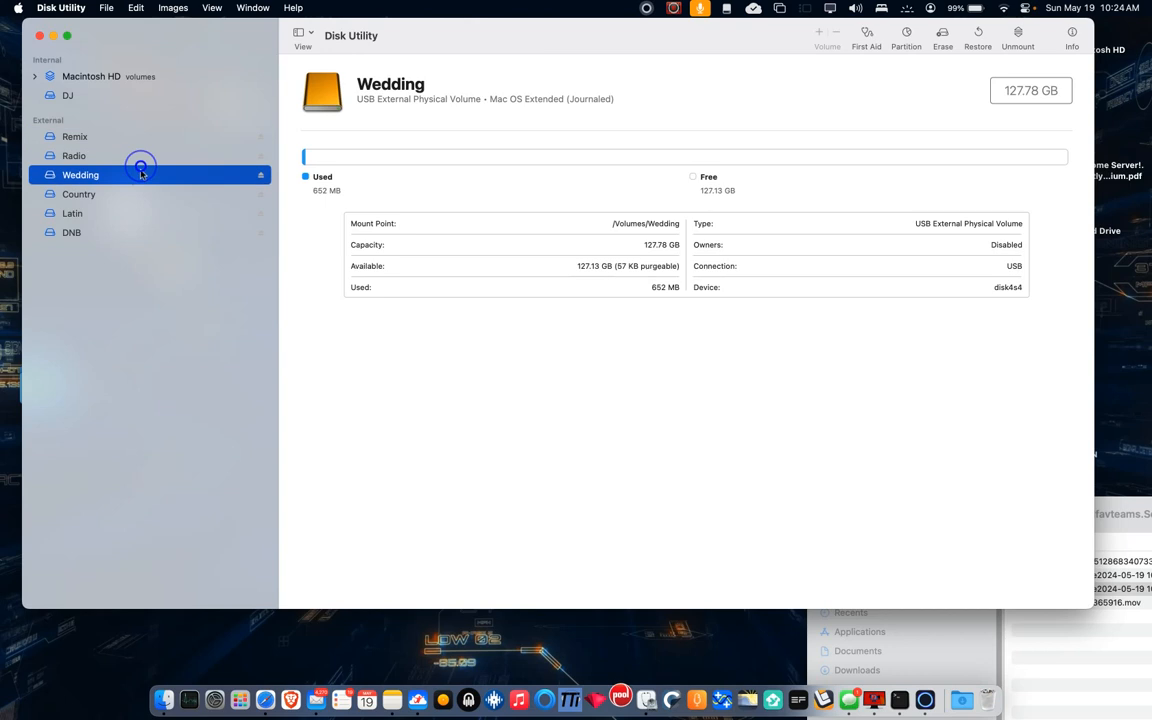
left_click(141, 192)
left_click(137, 229)
left_click(131, 174)
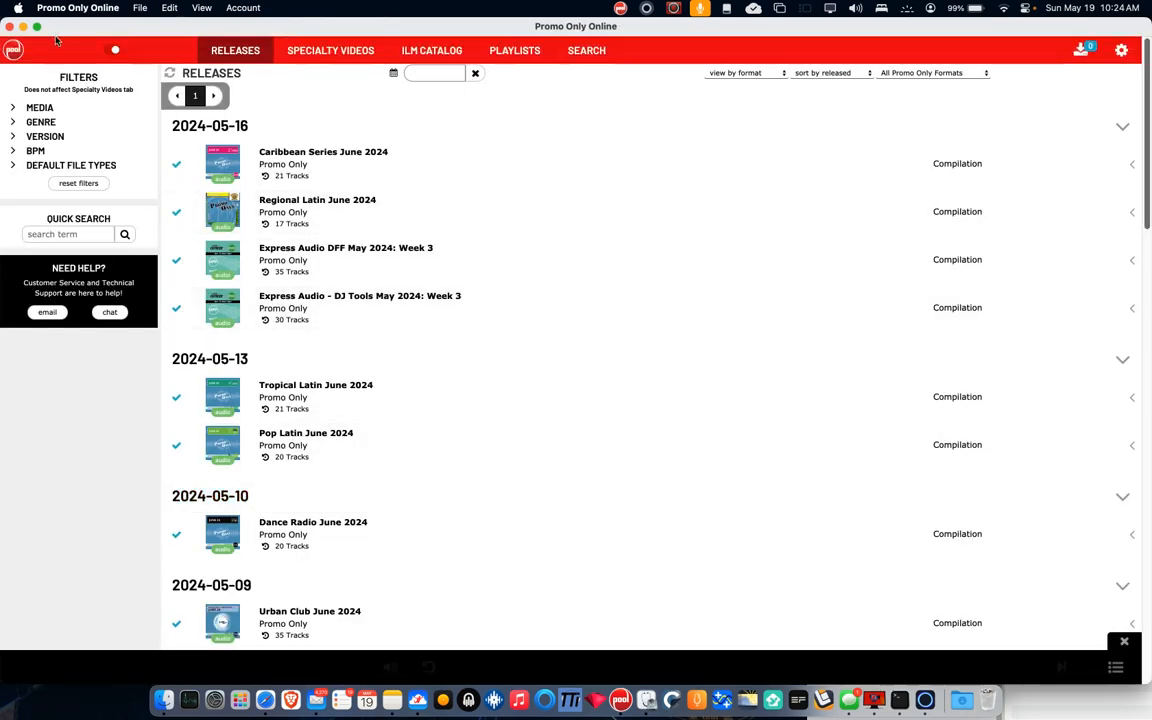
left_click(22, 26)
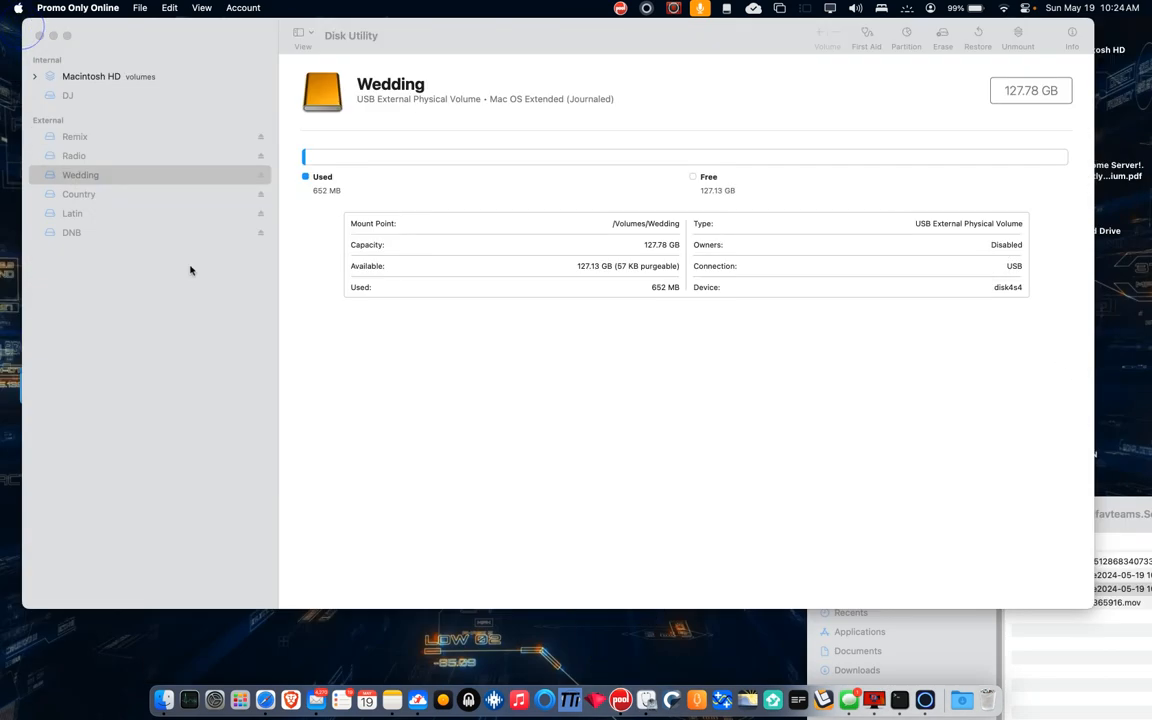
- Go repeatedly through the six external volumes, from Remix to DNB, to review their formats and capacities
left_click(113, 170)
left_click(109, 157)
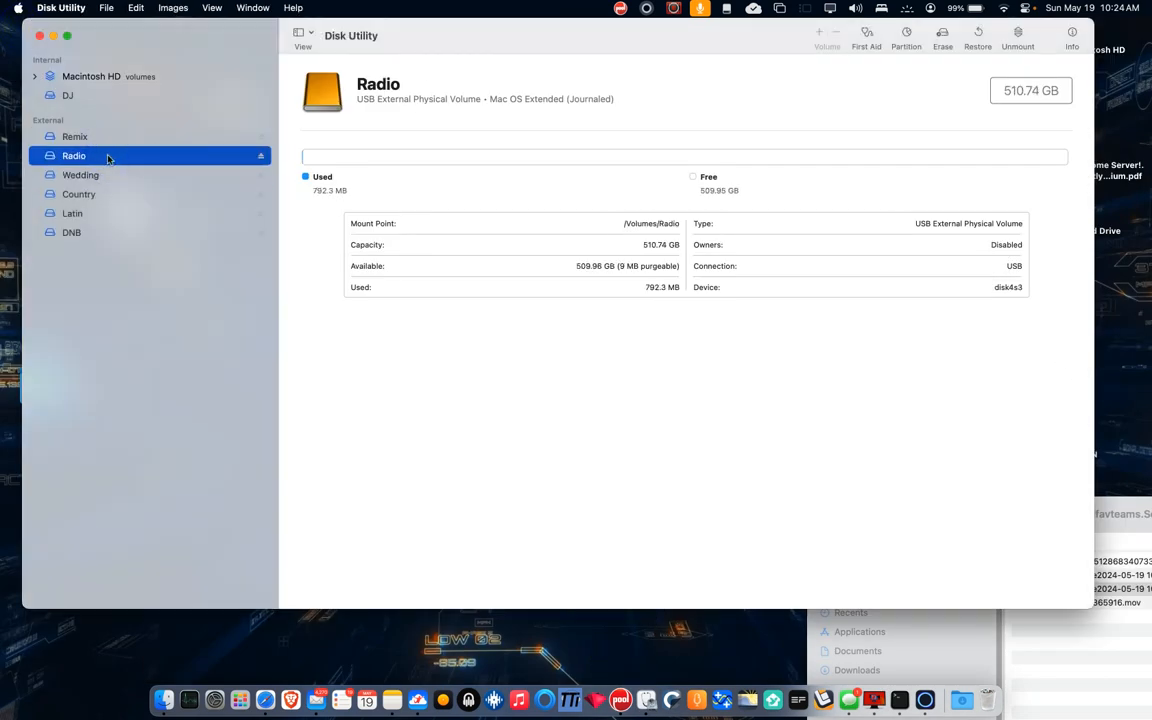
left_click(110, 138)
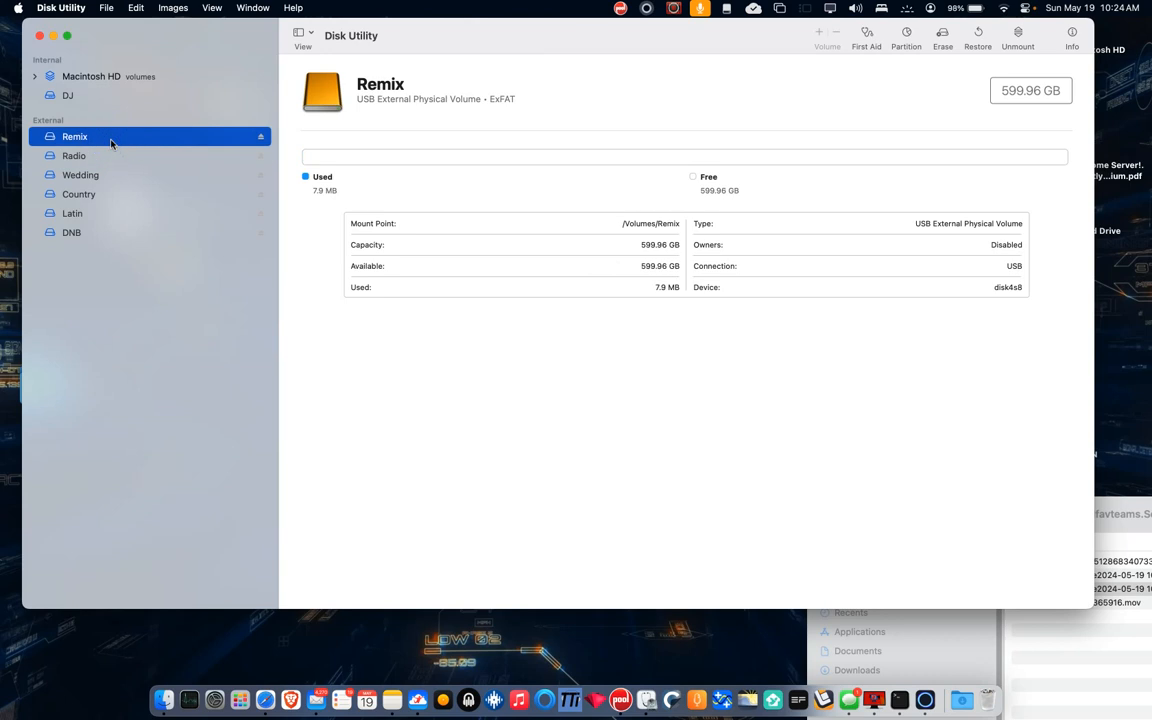
left_click(110, 156)
left_click(110, 175)
left_click(110, 194)
left_click(110, 213)
left_click(111, 240)
left_click(95, 137)
left_click(95, 157)
left_click(98, 177)
left_click(102, 193)
left_click(103, 213)
left_click(103, 232)
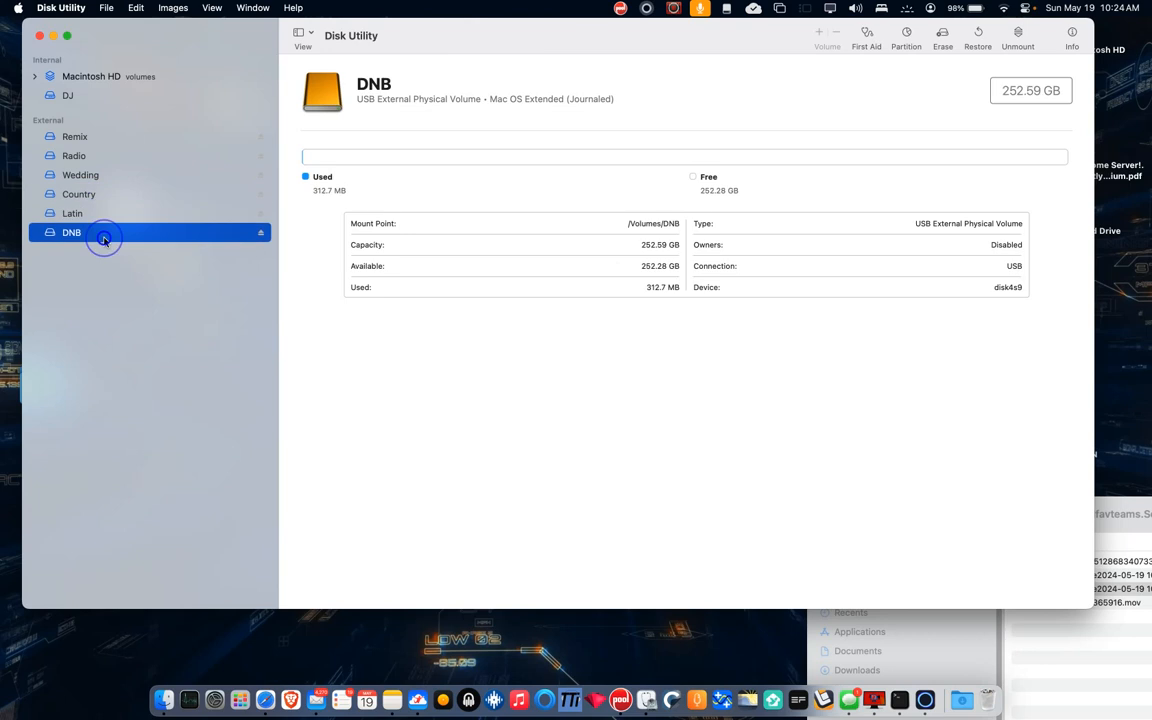
left_click(86, 141)
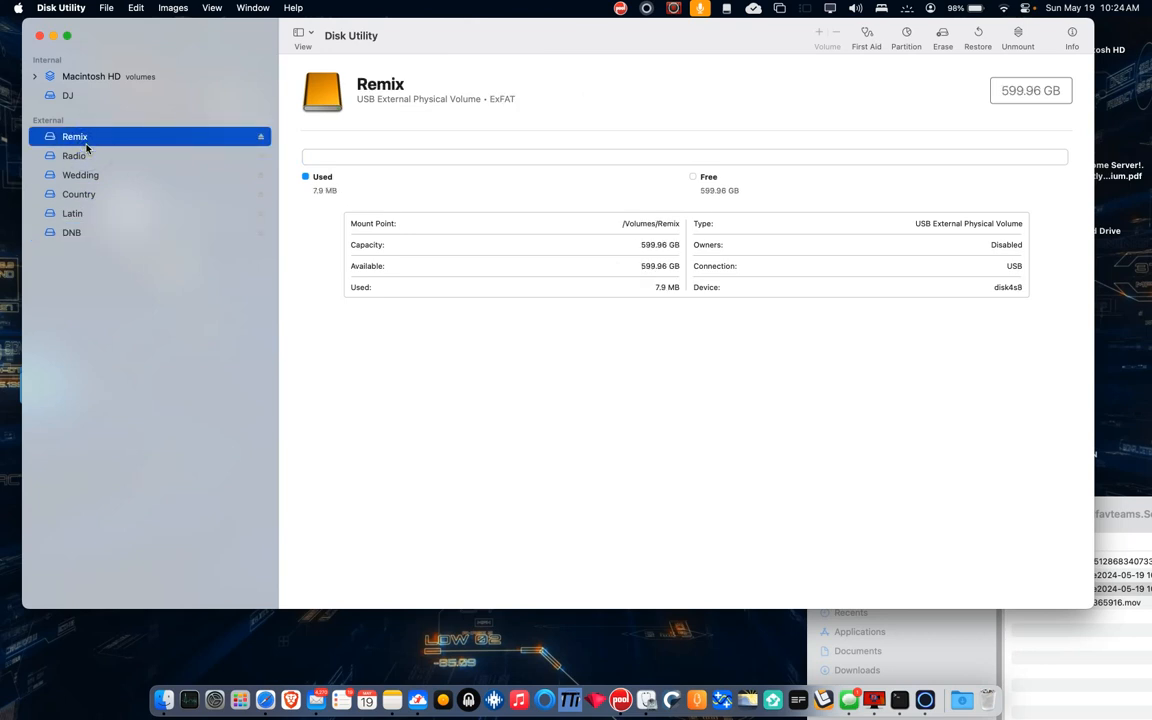
left_click(85, 158)
left_click(90, 175)
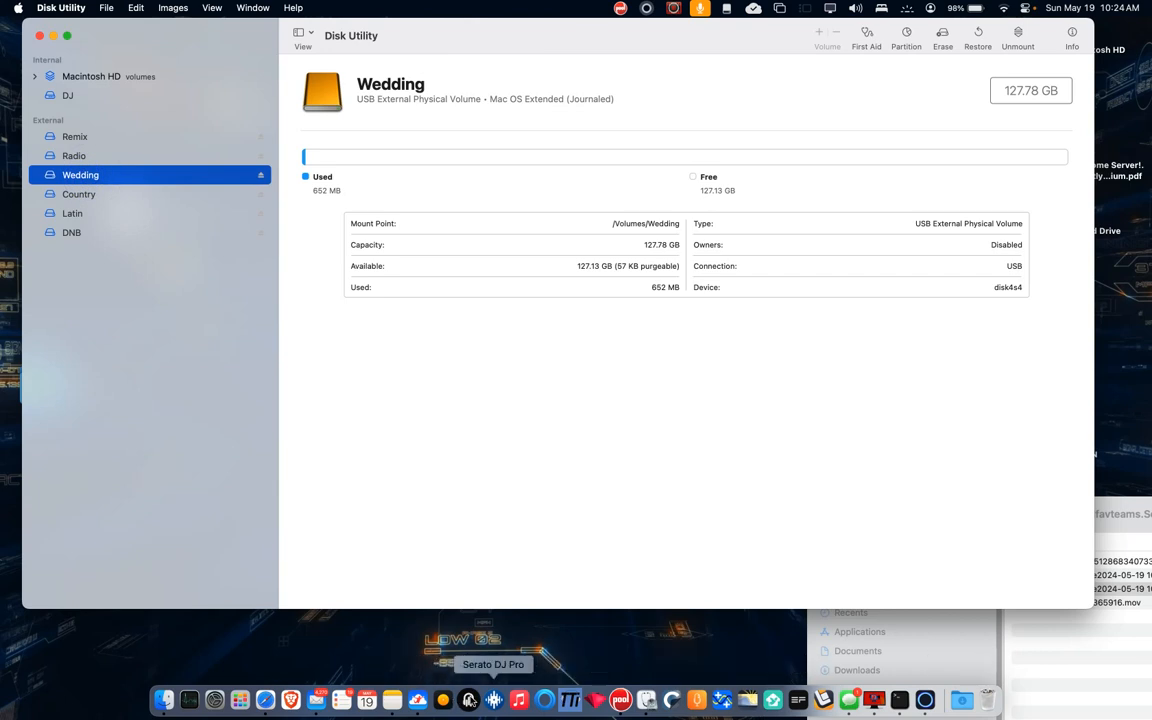
- Switch to Carbon Copy Cloner to look at its T7Blue to T7Black backup task, close it, and return to Disk Utility
left_click(673, 701)
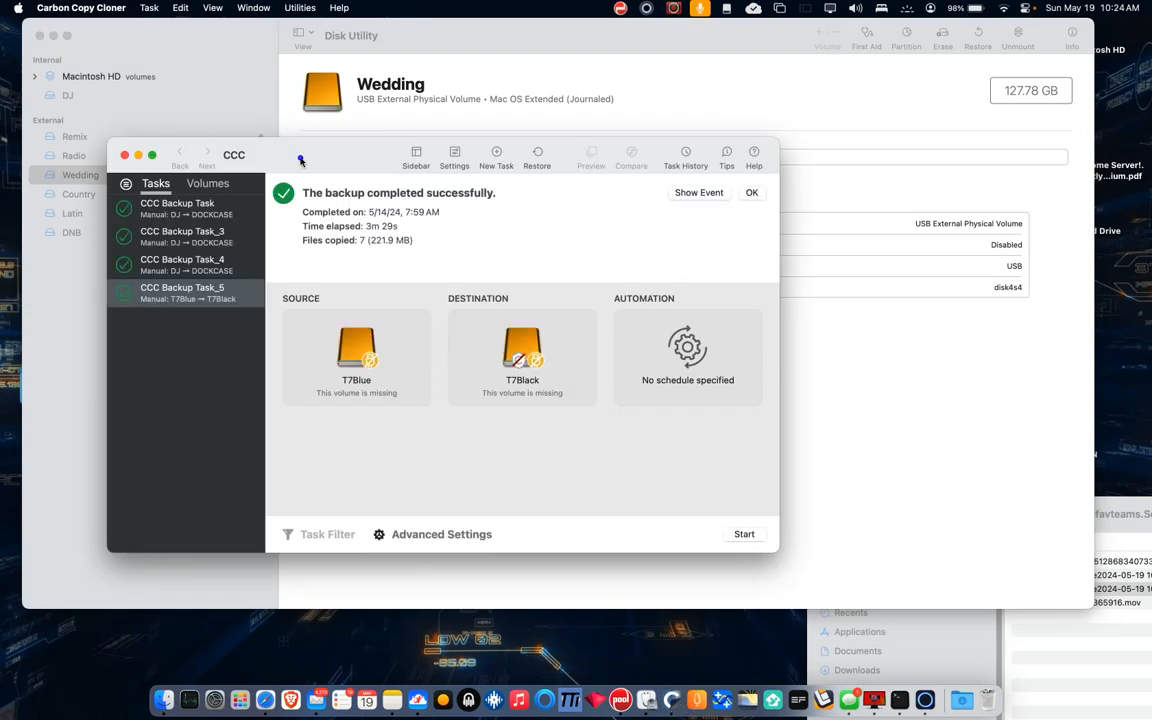
left_click_drag(300, 160, 330, 149)
left_click(76, 138)
left_click(73, 156)
left_click(76, 175)
left_click(78, 194)
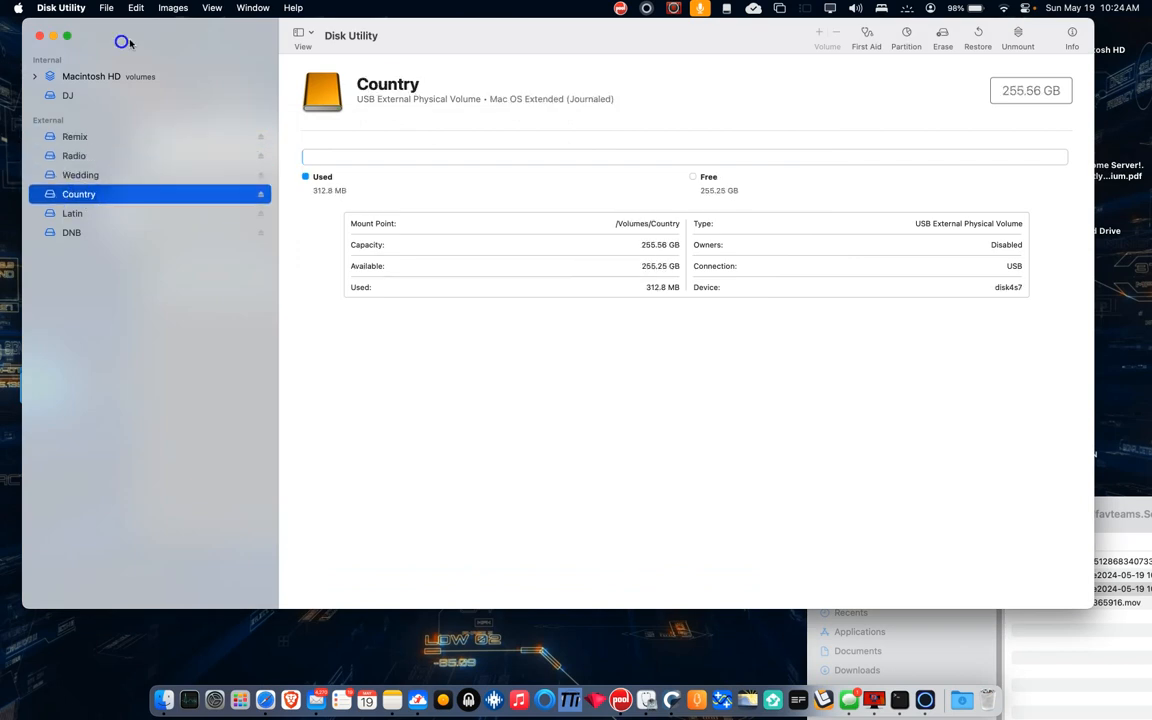
double_click(124, 42)
left_click_drag(333, 152, 185, 108)
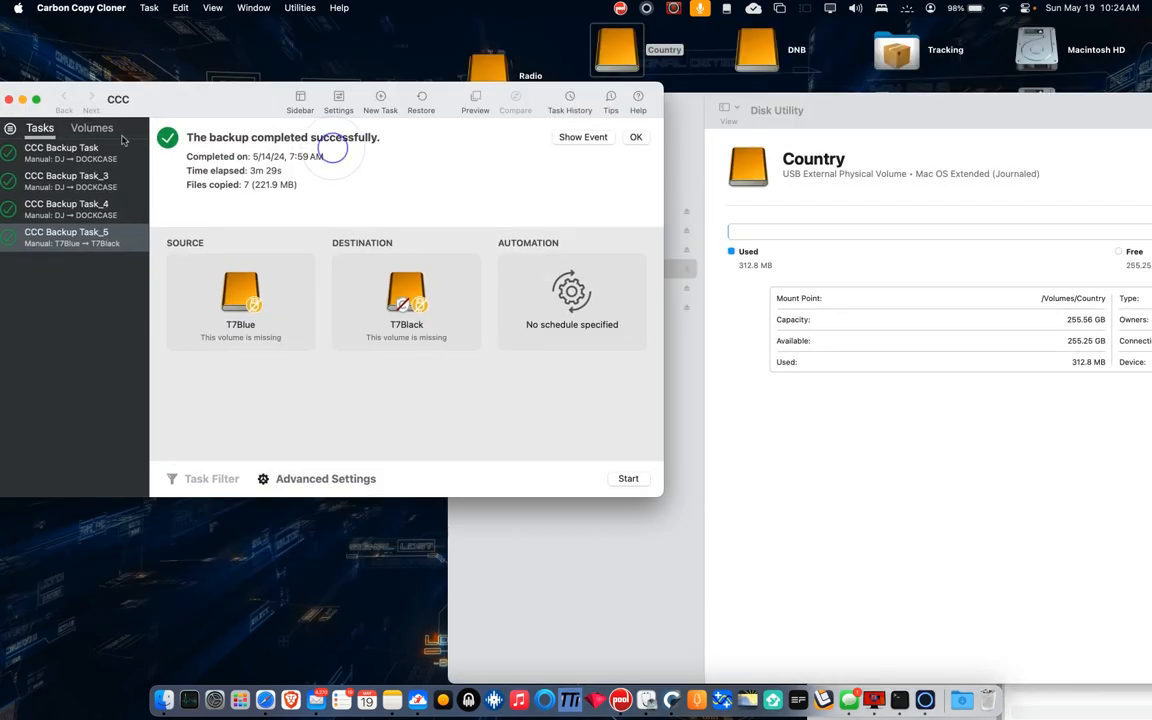
left_click(8, 100)
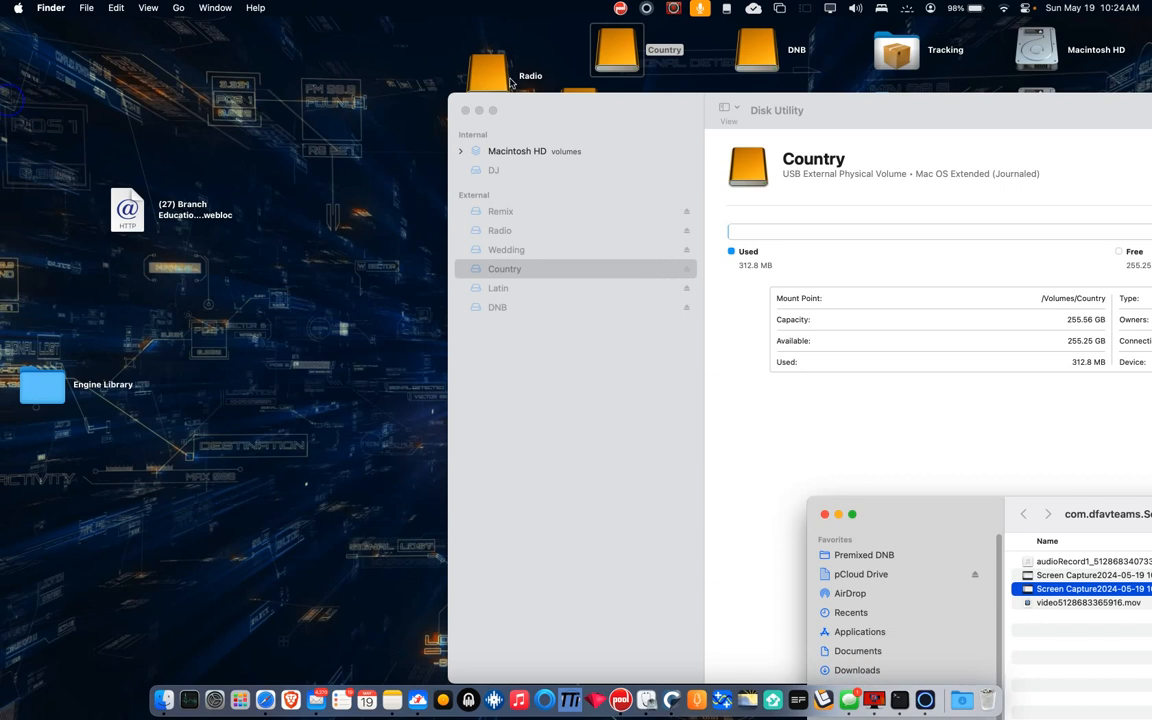
left_click_drag(591, 108, 185, 10)
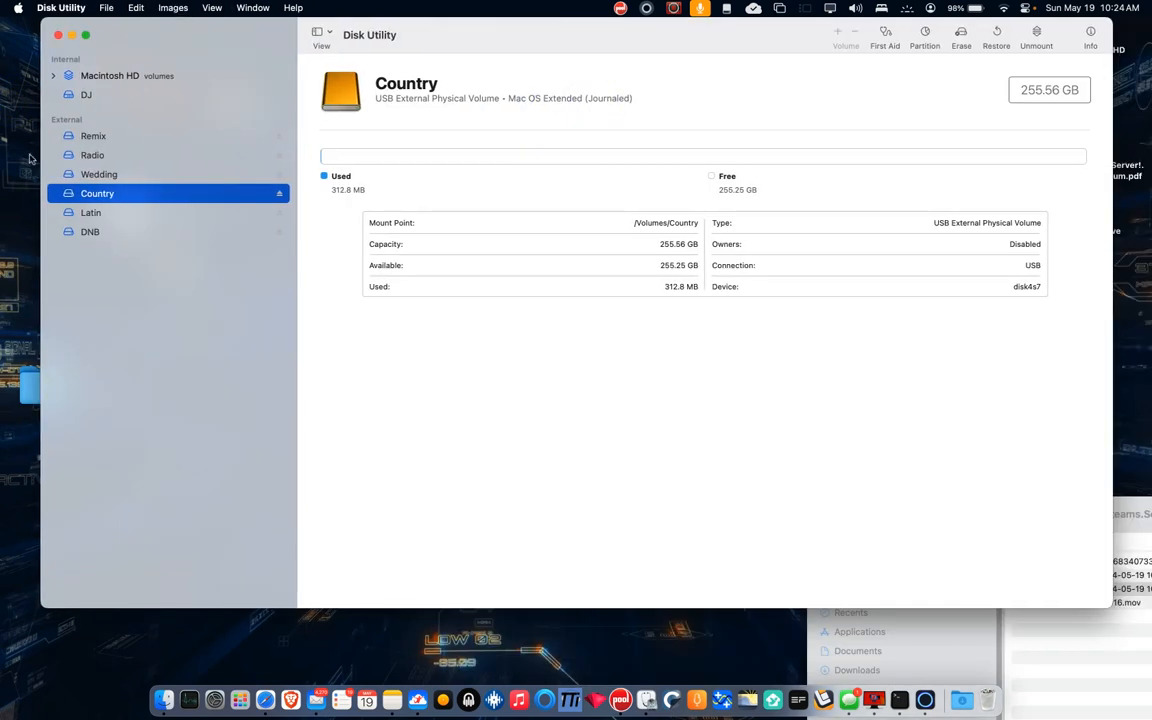
- Unmount the Remix, Wedding, Country, Latin, DNB and Radio volumes
left_click(148, 133)
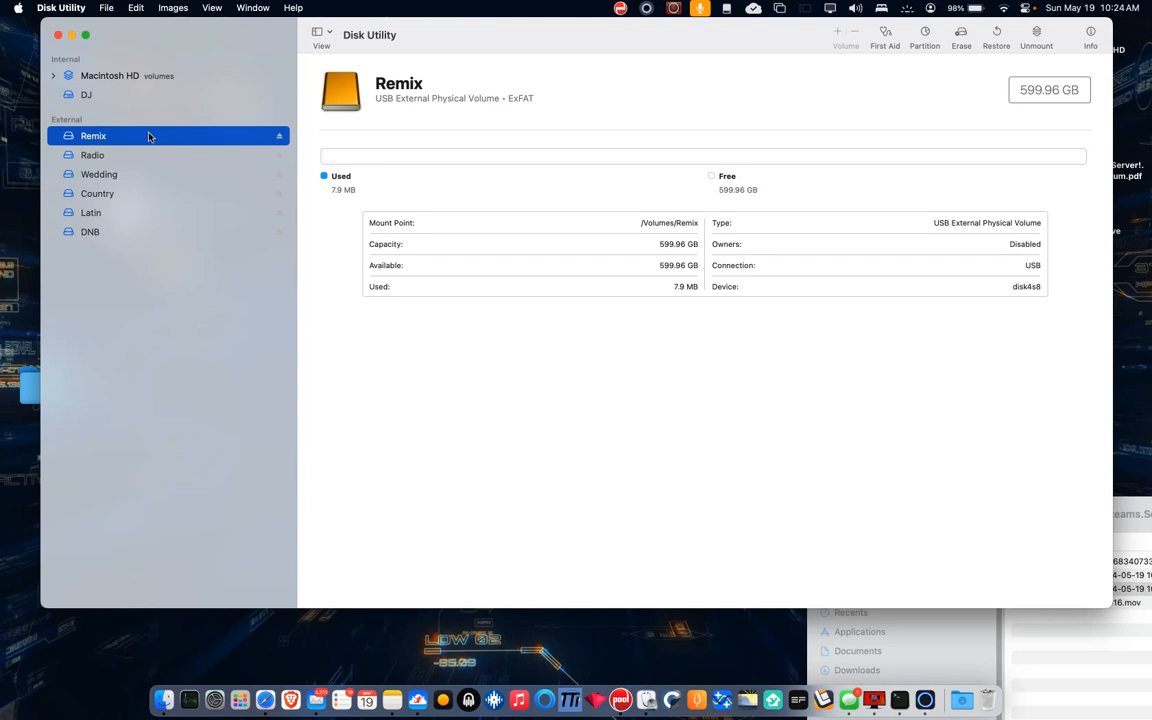
left_click(278, 137)
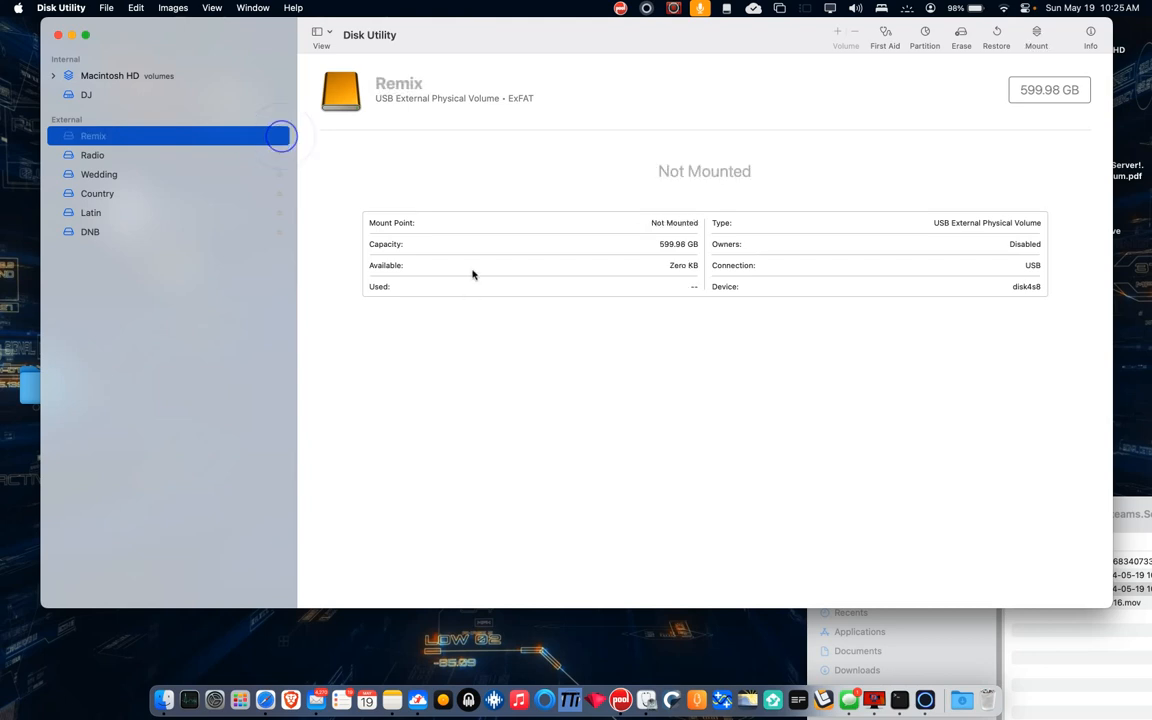
mouse_move(474, 38)
left_mouse_down()
mouse_move(363, 527)
mouse_move(467, 38)
left_mouse_up()
left_click(154, 155)
left_click(154, 175)
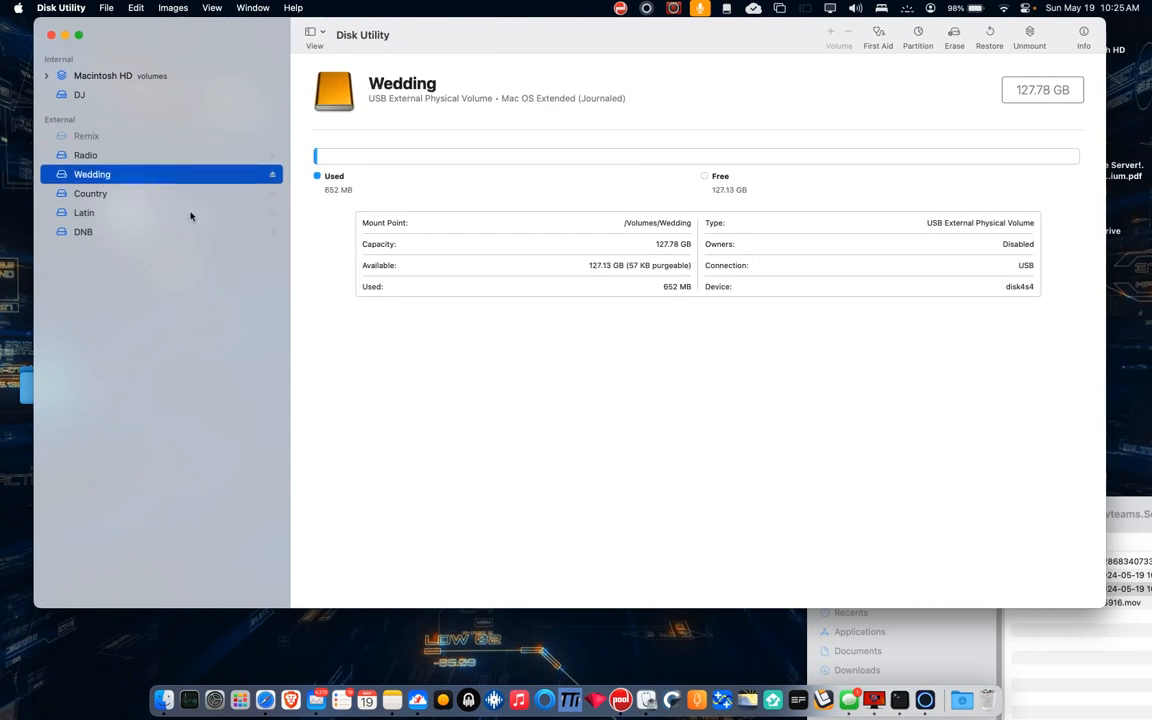
left_click(272, 173)
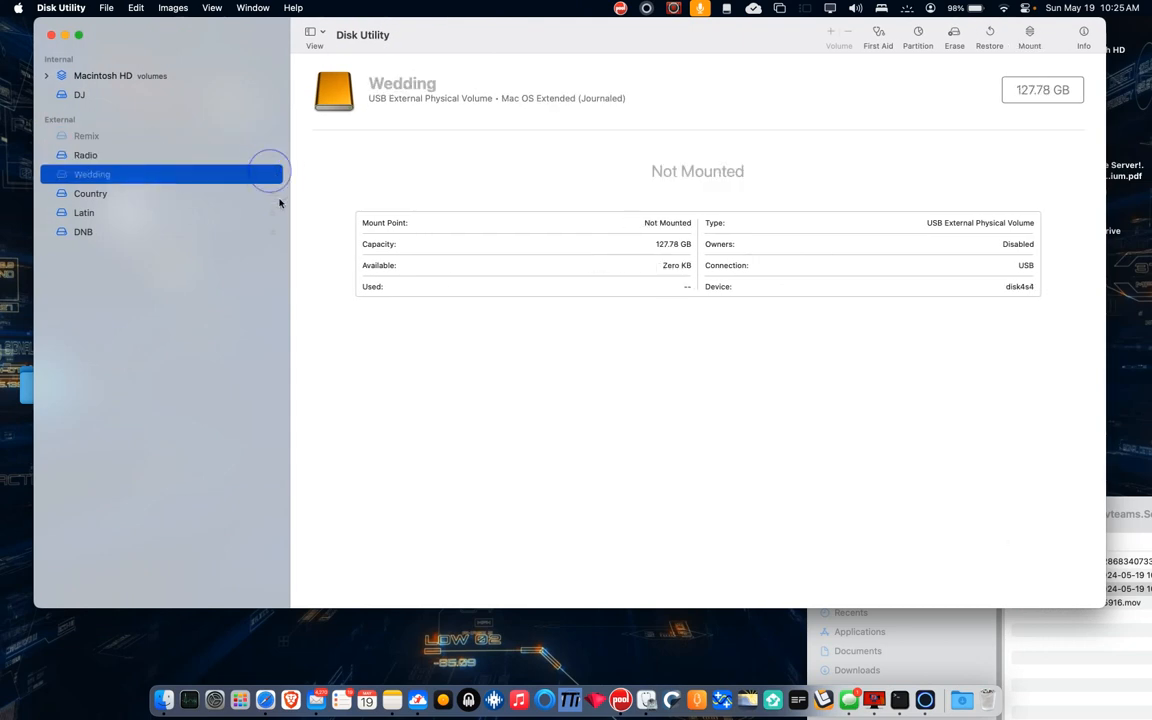
left_click(271, 193)
left_click(274, 212)
left_click(274, 231)
left_click(273, 155)
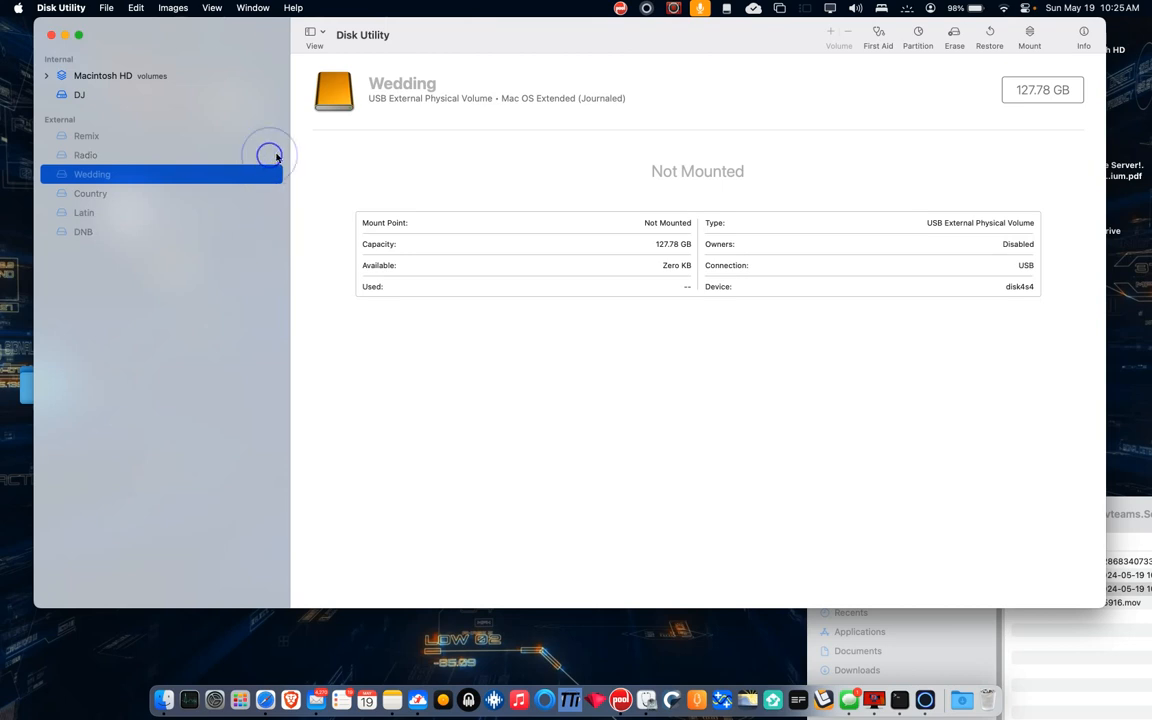
- Examine the entries of the unmounted Remix, Radio, Wedding and Country volumes
left_click(152, 136)
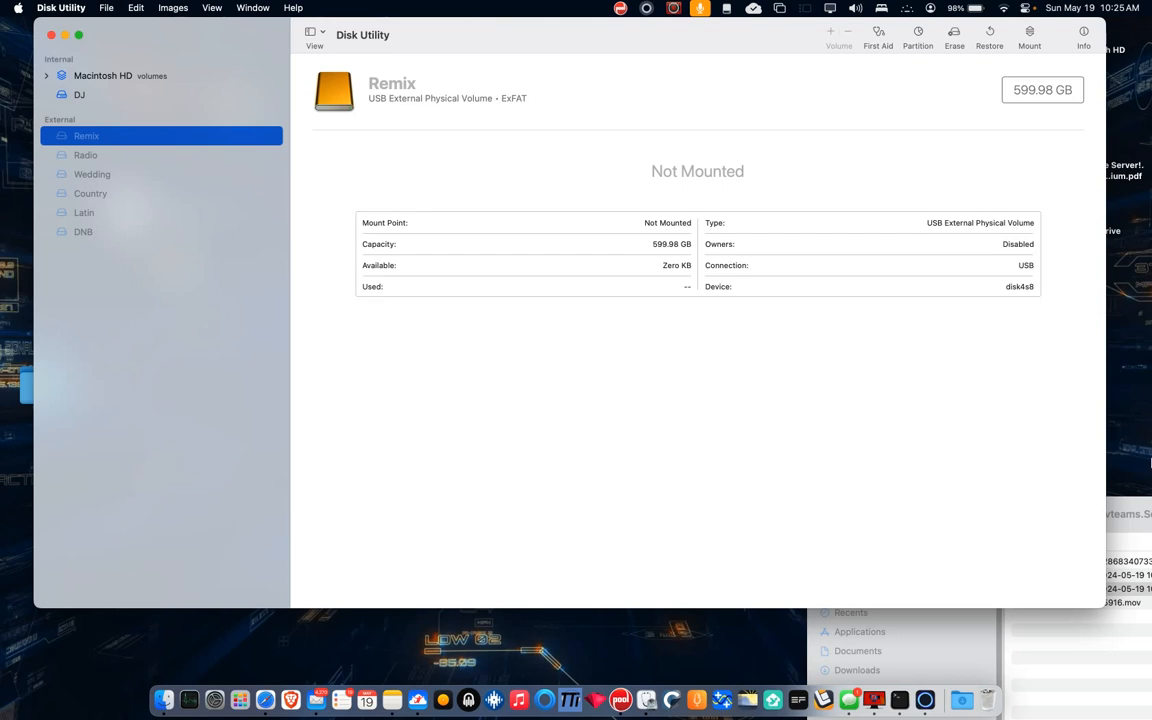
left_click(787, 429)
left_click(106, 155)
left_click(121, 180)
left_click(134, 193)
left_click(123, 155)
left_click(132, 137)
left_click(128, 155)
left_click(129, 176)
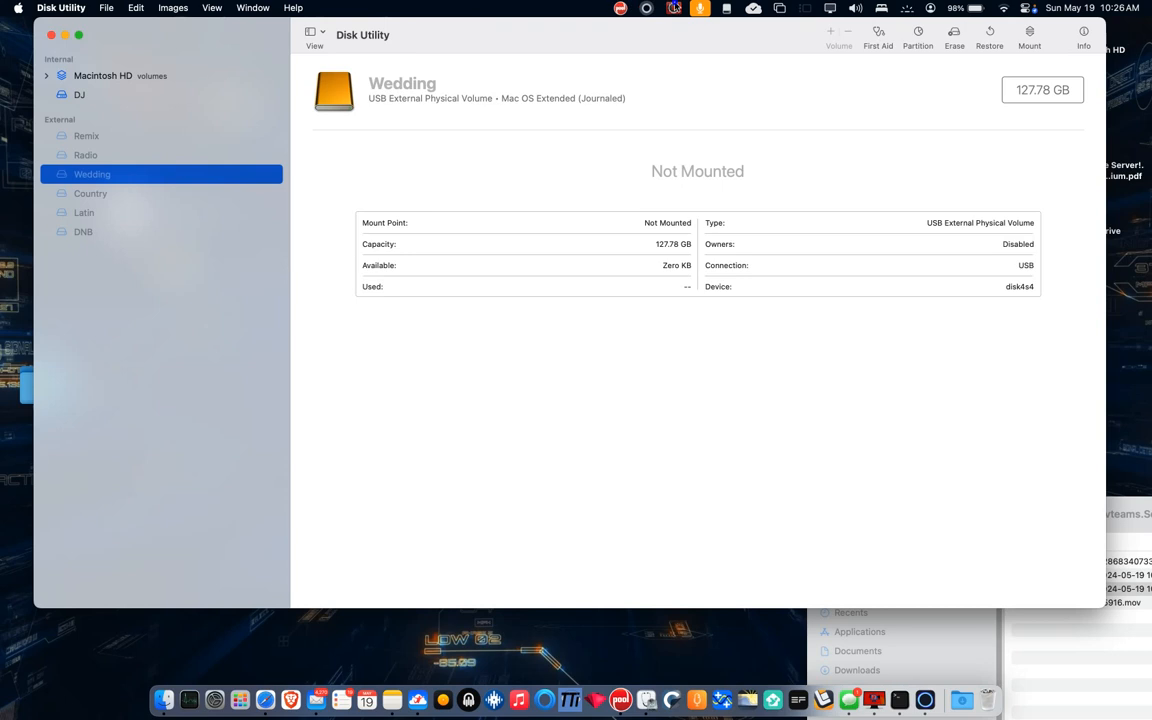
left_click(674, 8)
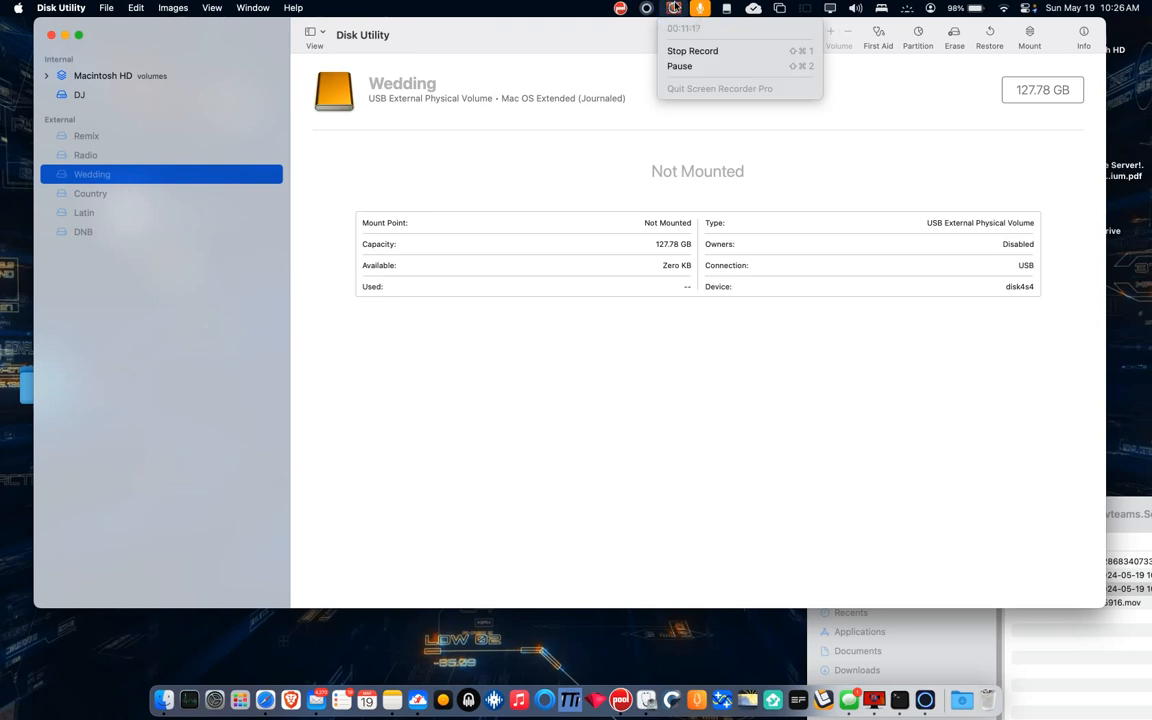